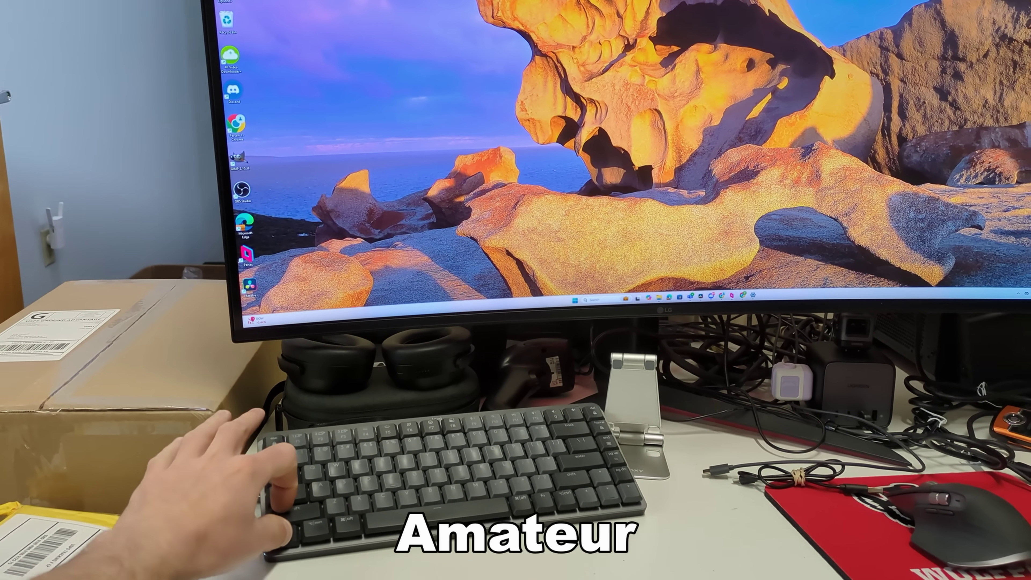
Trigger Ctrl+Shift+Esc from the deck to open Task Manager on the filmed monitor.
key("ctrl+shift+Escape")
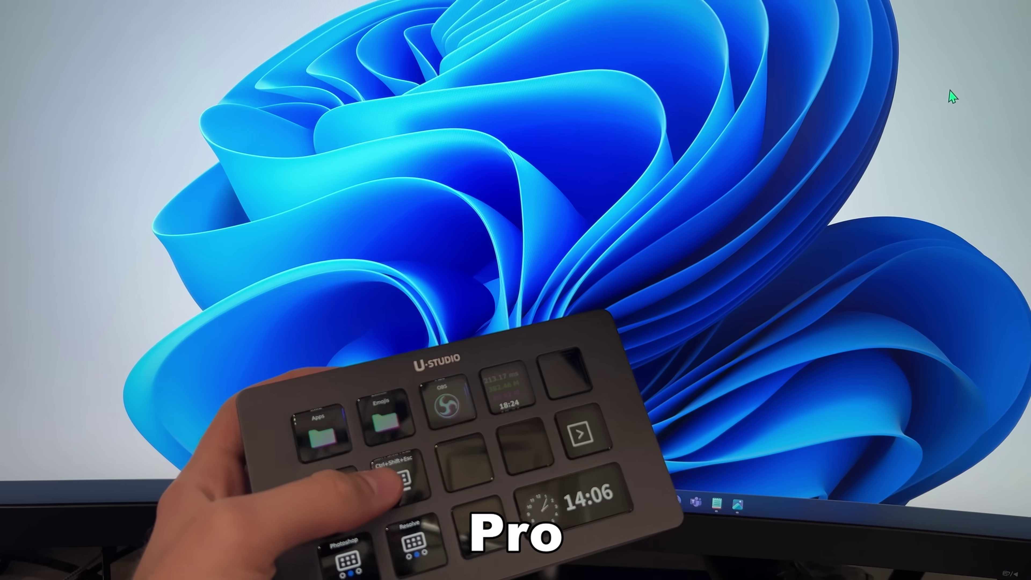
key("ctrl+shift+Escape")
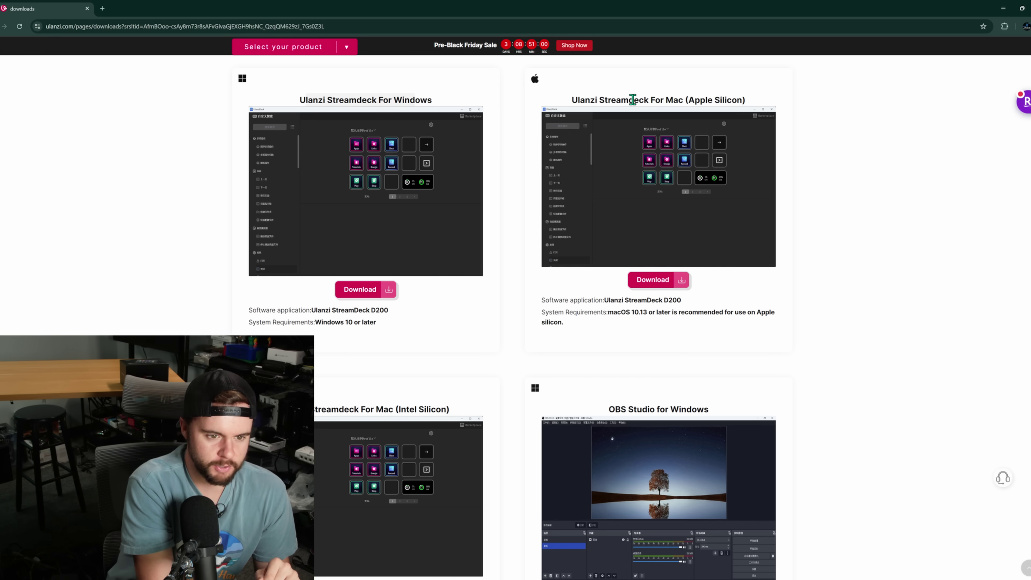
Minimize Chrome and switch Ulanzi Studio to the empty Profile1 profile.
left_click(1002, 8)
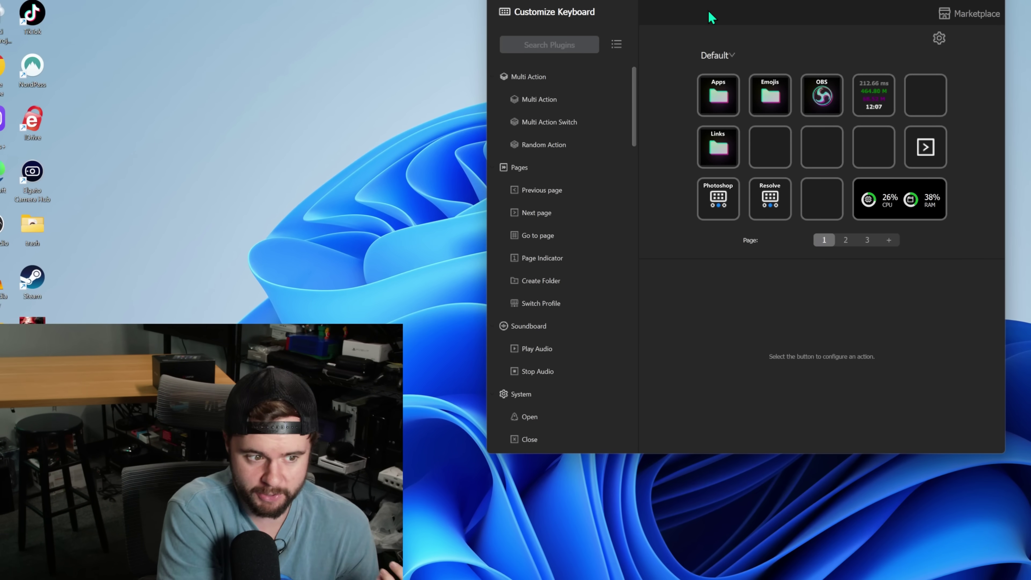
left_click(720, 55)
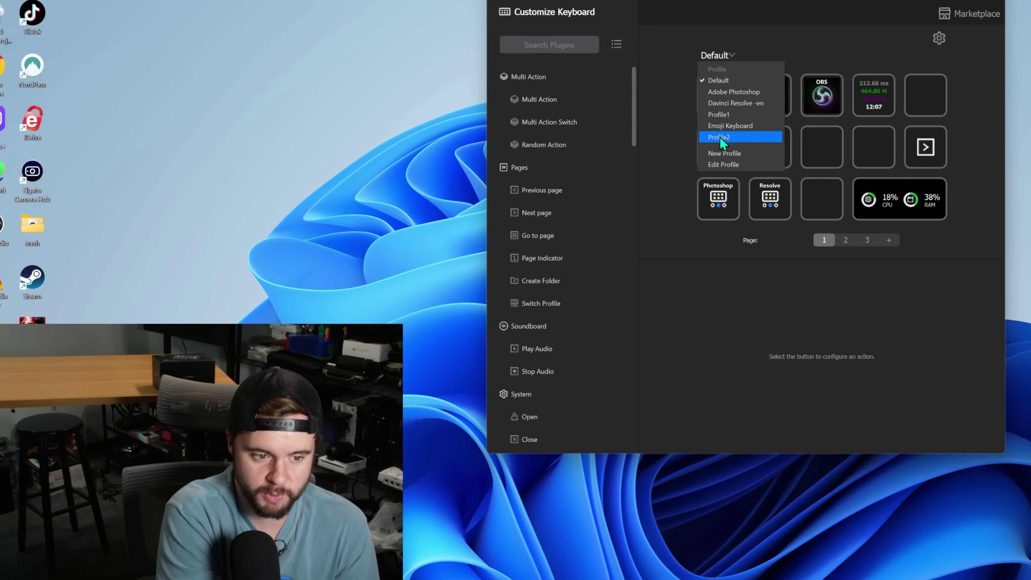
left_click(722, 114)
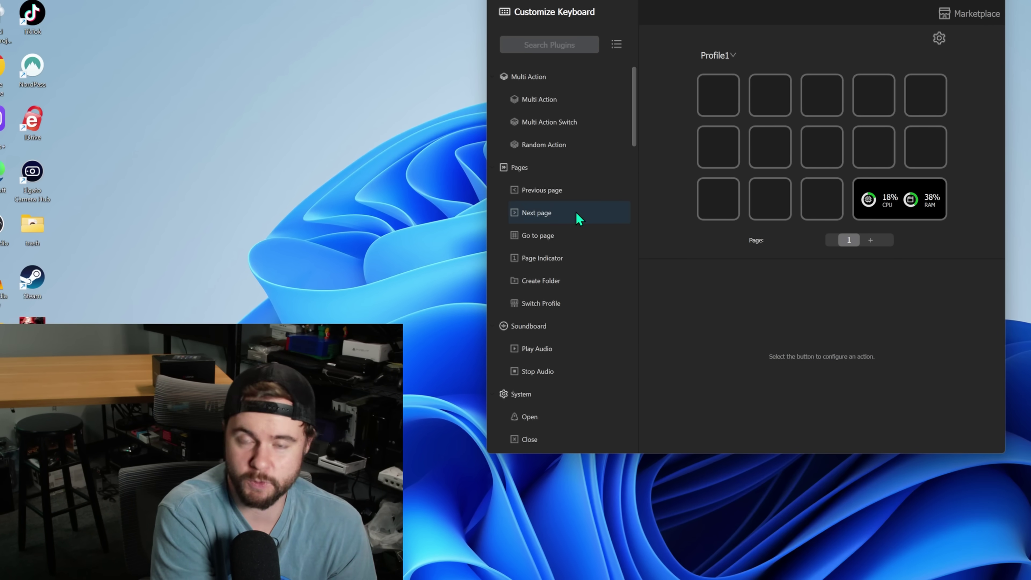
left_click_drag(635, 80, 631, 148)
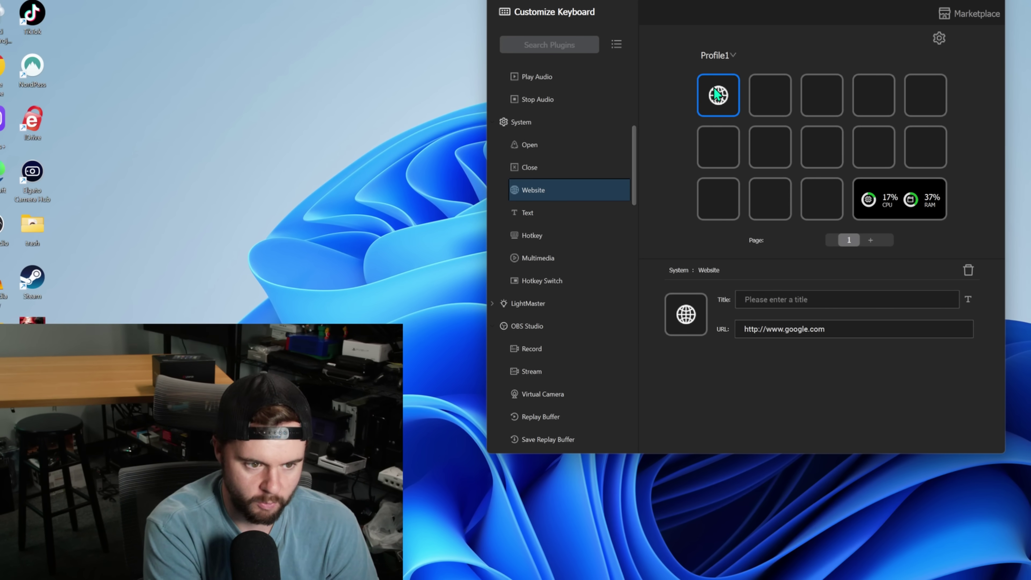
Set the first key's icon to an image from the Icons\Anaglyph folder.
left_click(692, 316)
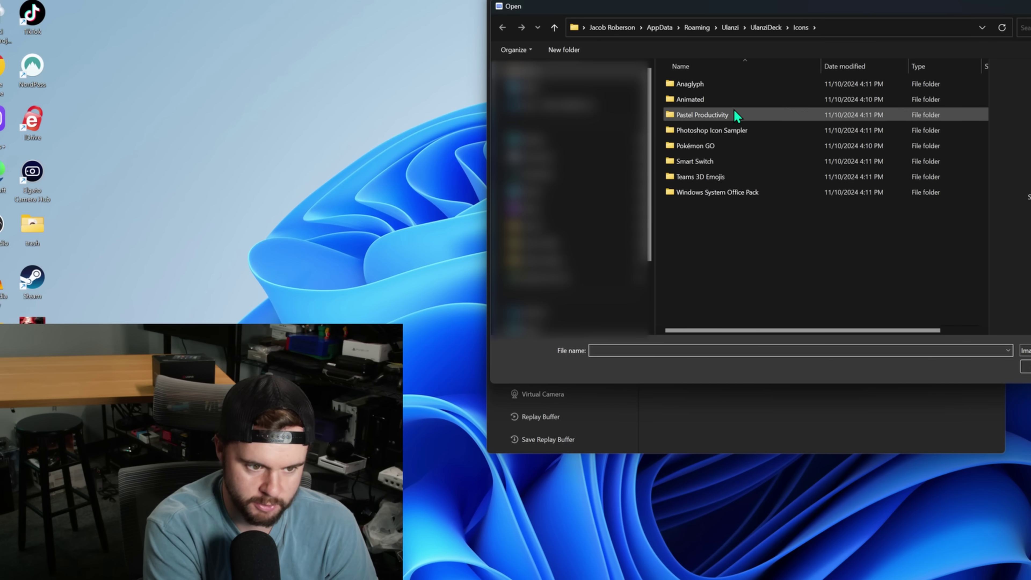
double_click(798, 86)
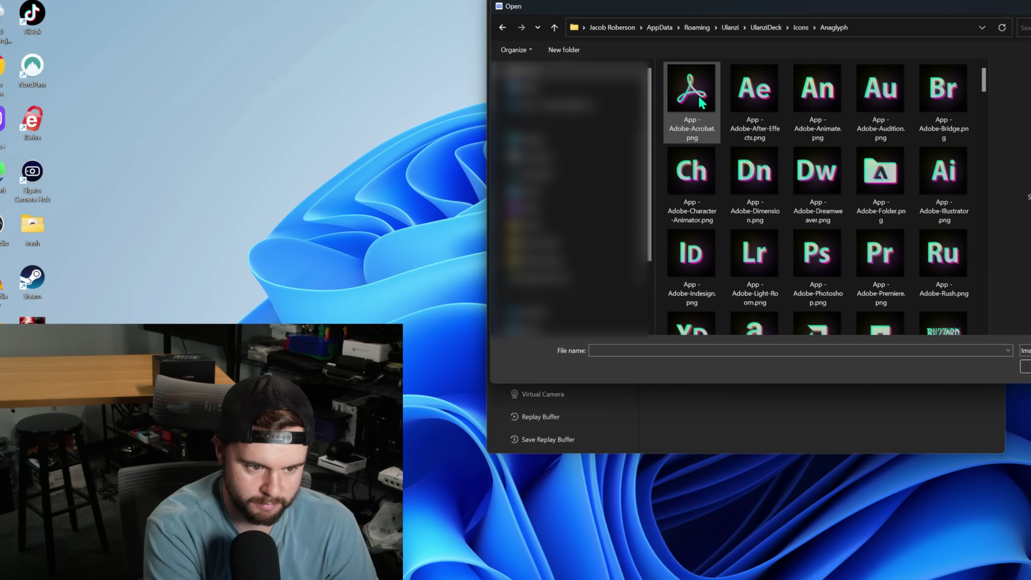
double_click(880, 97)
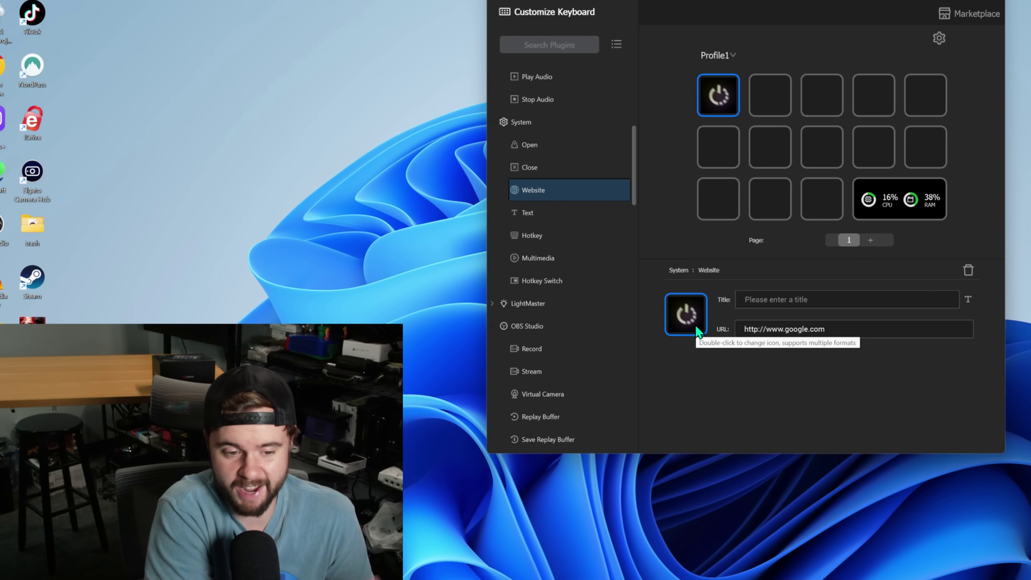
left_click(765, 52)
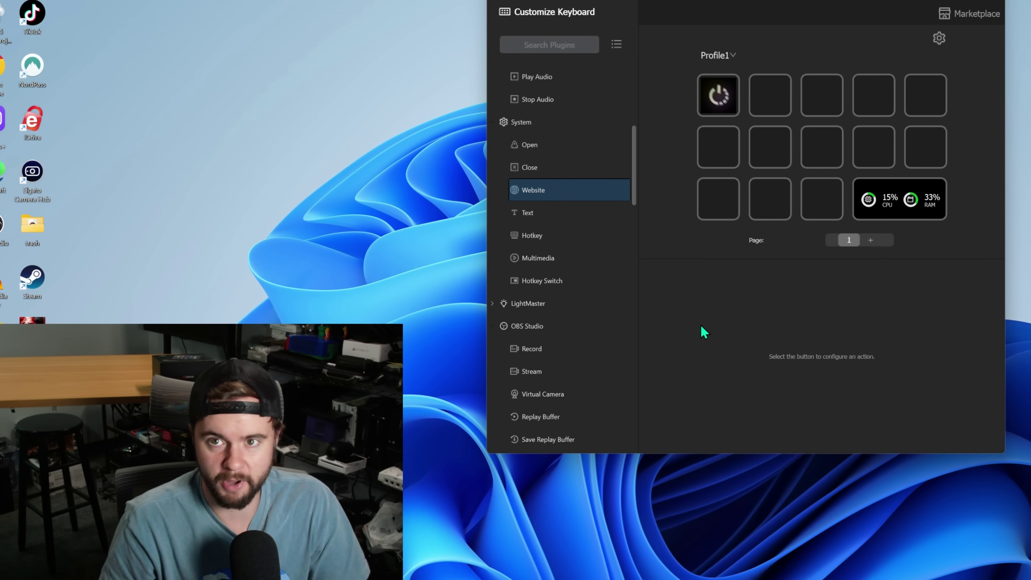
left_click(543, 144)
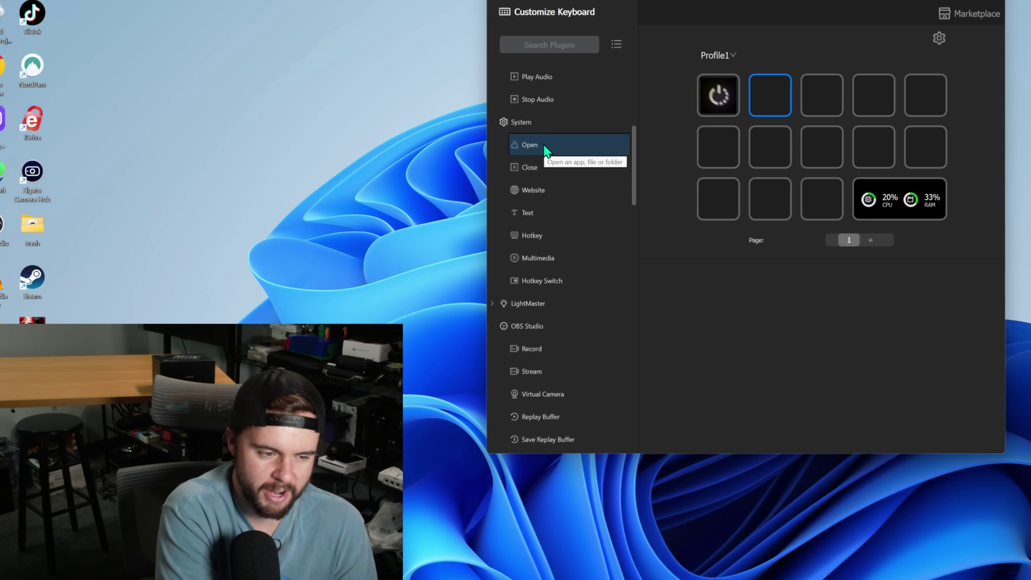
Make the second key launch Program Files\Google\Chrome\Application\chrome.exe with an empty title.
left_click_drag(544, 147, 773, 91)
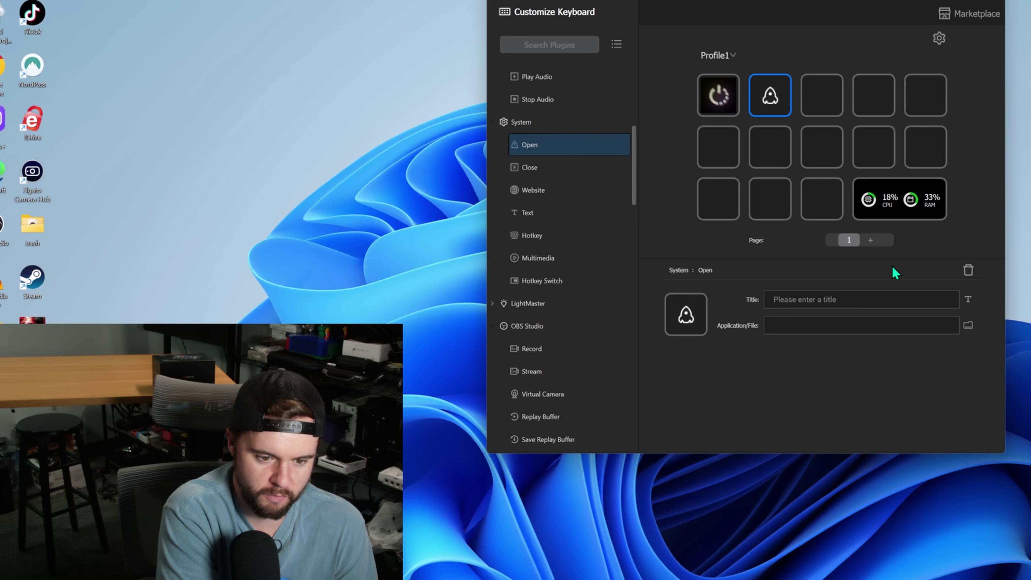
left_click(968, 326)
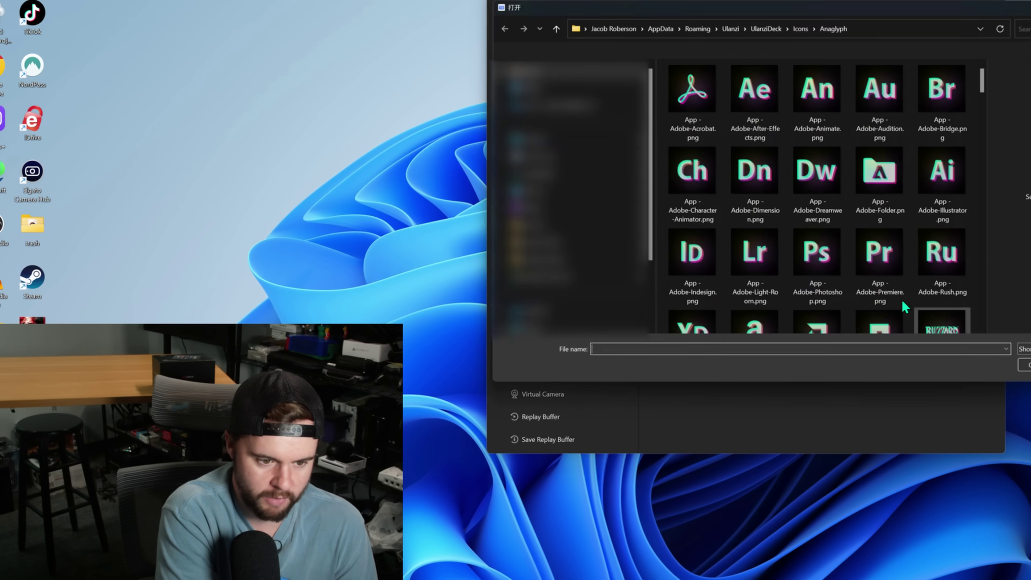
left_click(568, 174)
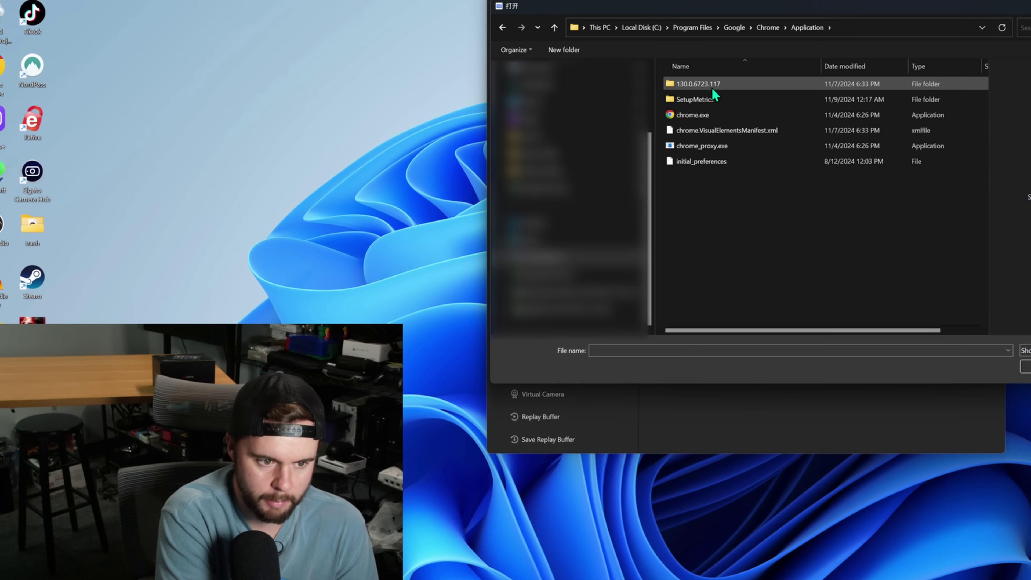
left_click(717, 118)
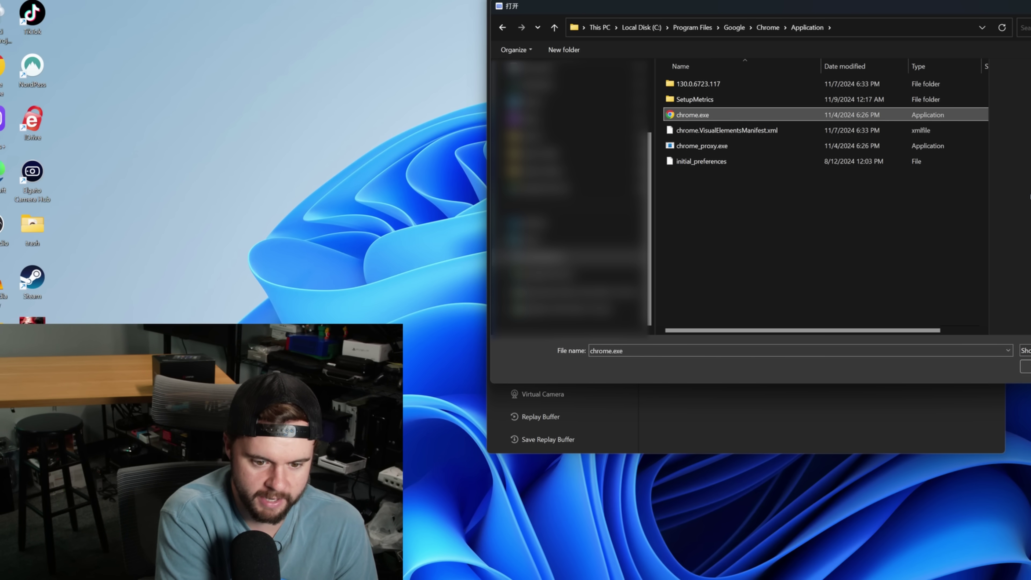
key("Return")
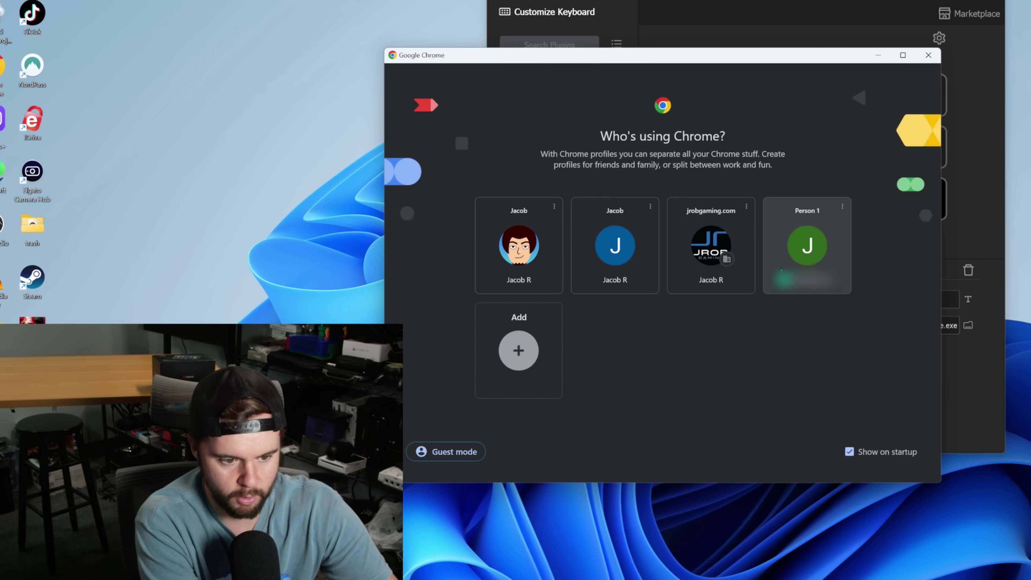
left_click(928, 56)
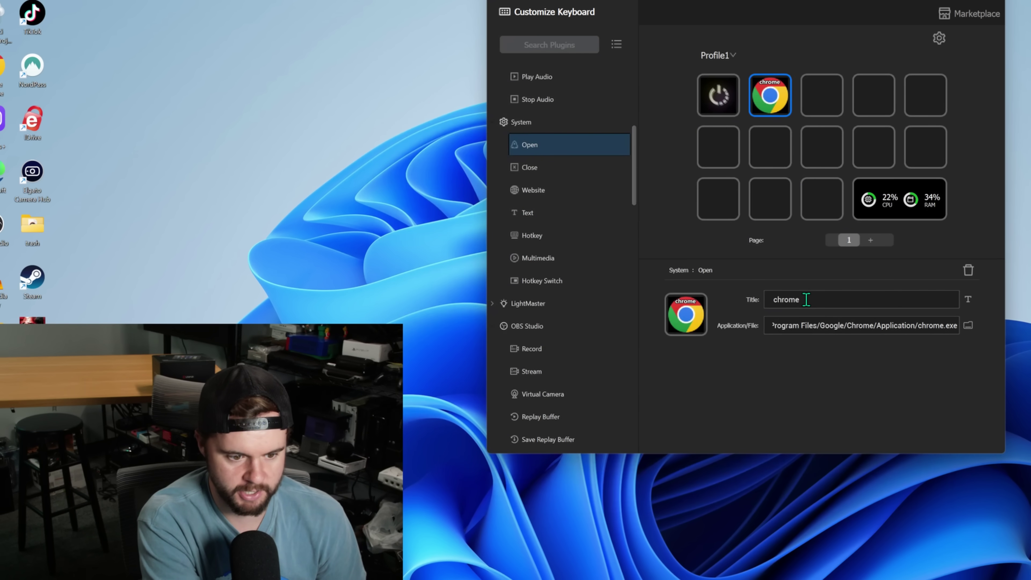
key("BackSpace")
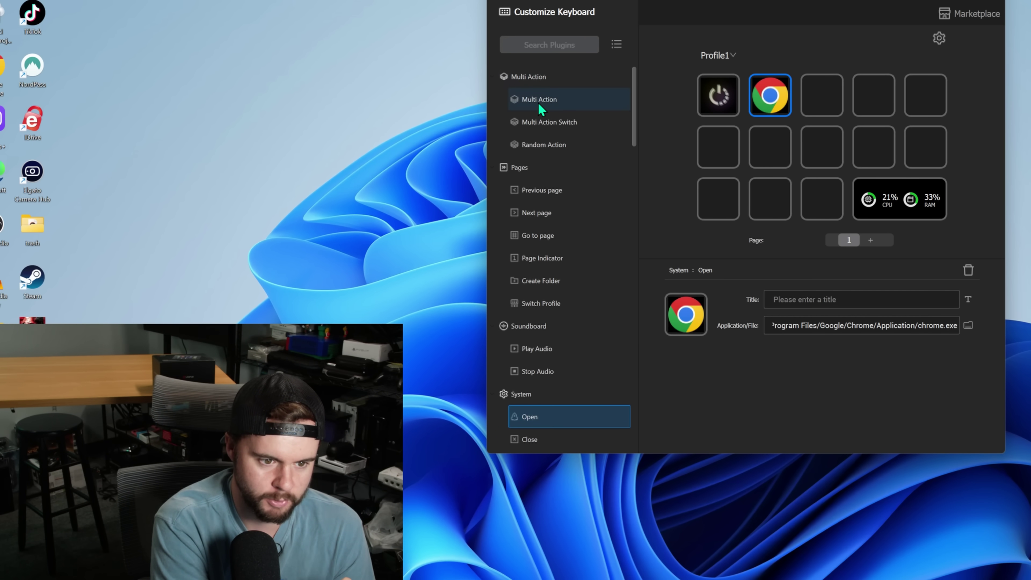
Make the third key a multi action with a Website step followed by a Delay.
left_click_drag(538, 102, 823, 102)
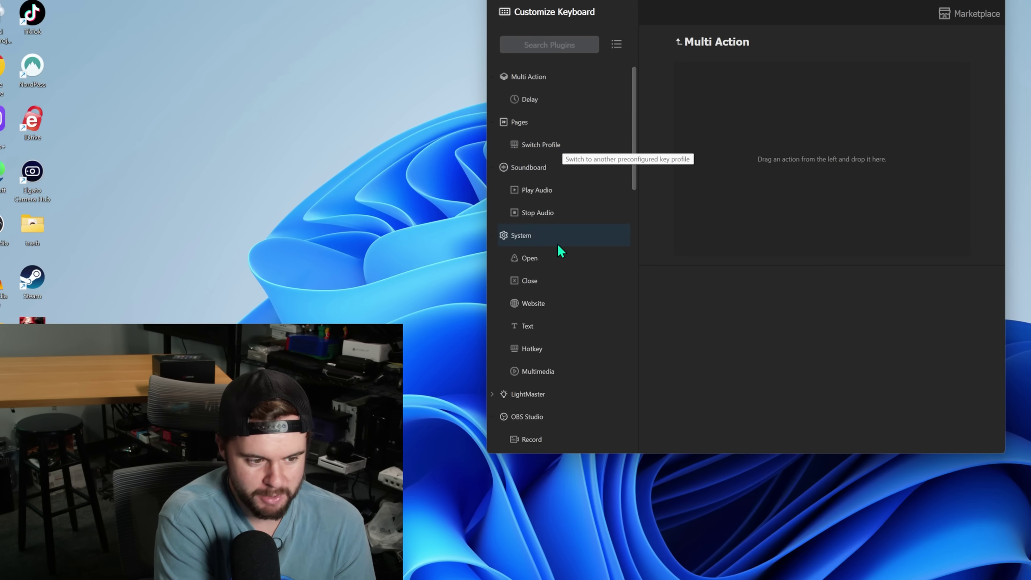
left_click_drag(539, 302, 749, 162)
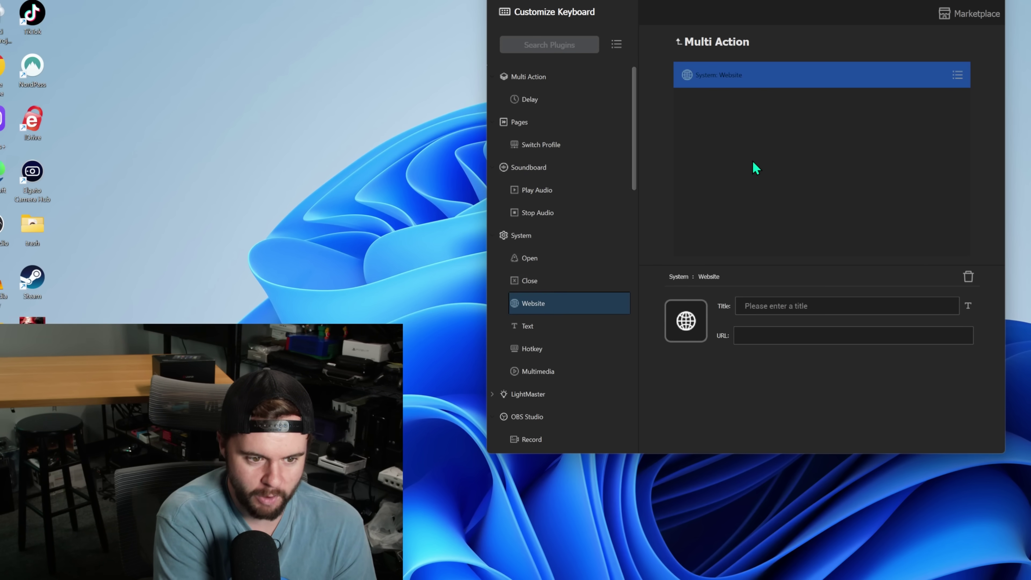
left_click(782, 341)
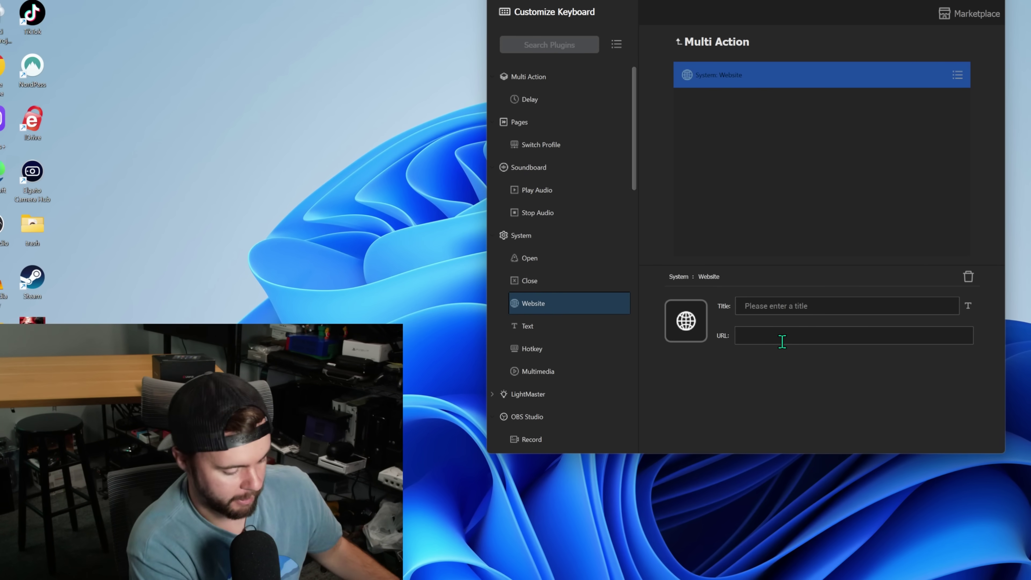
left_click_drag(530, 99, 752, 122)
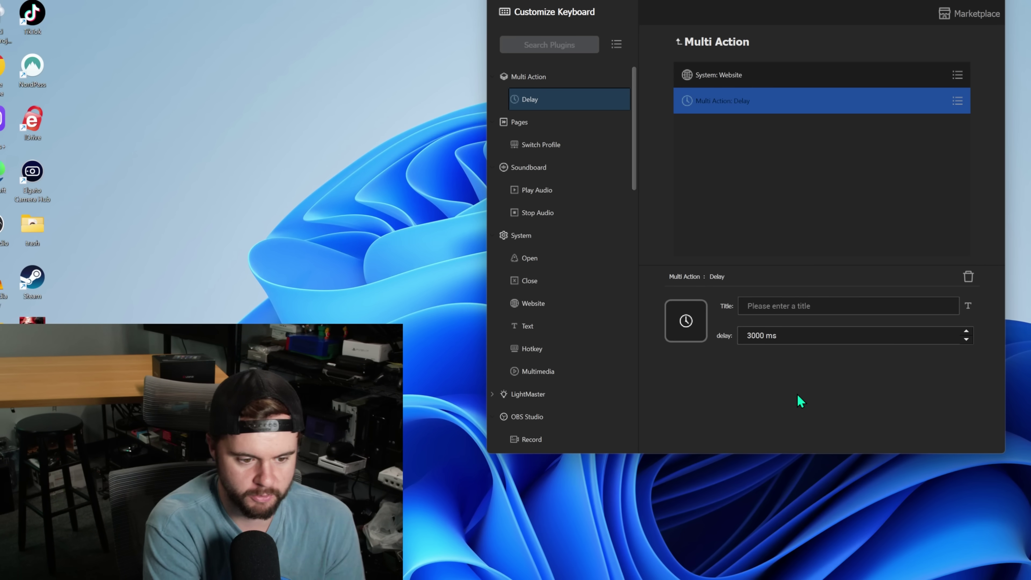
Add a Text step typing 'good refurbished ps5' with Press Enter ticked.
left_click_drag(527, 326, 755, 170)
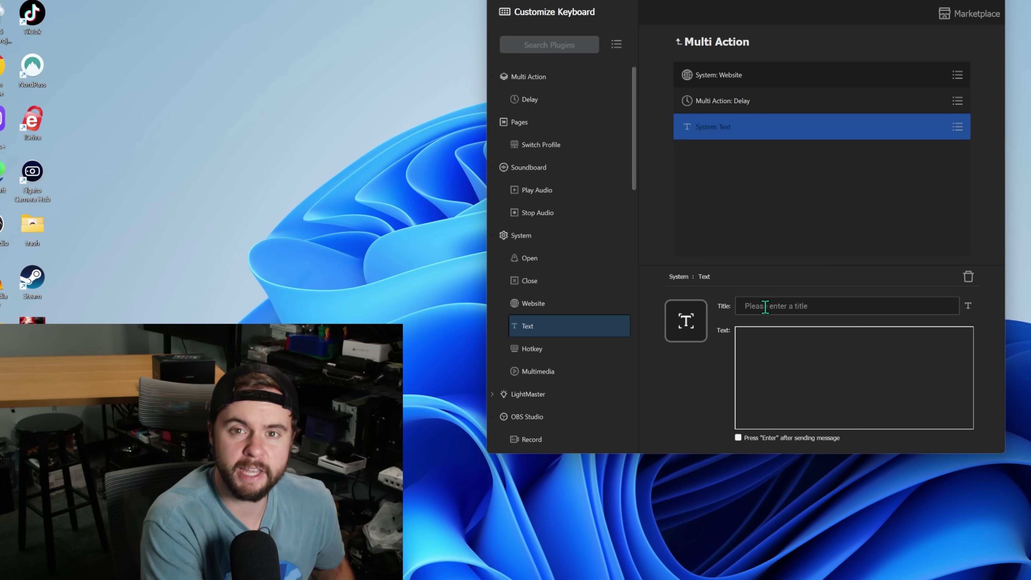
left_click(802, 337)
type("good refurbished ps5")
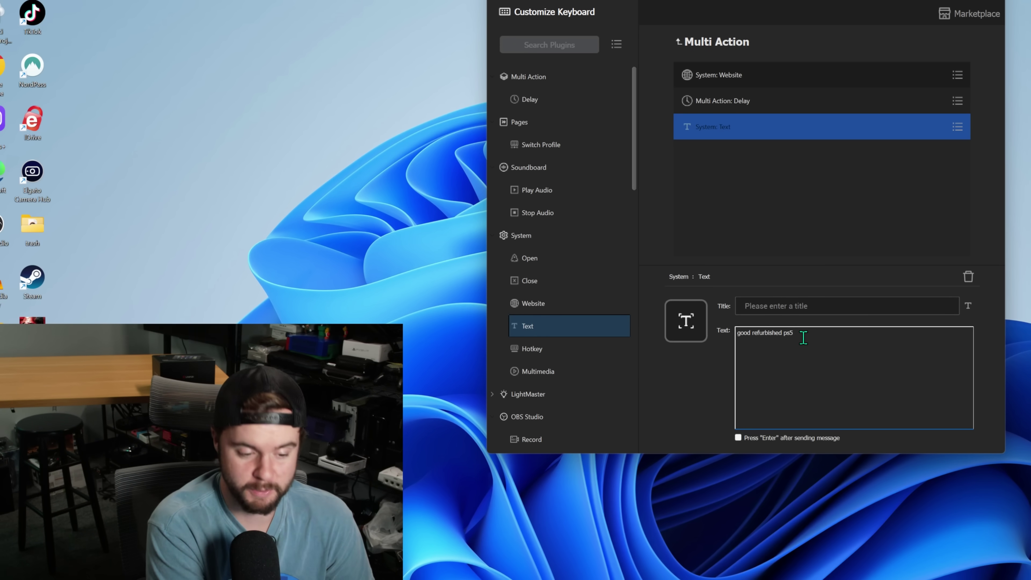
left_click(740, 438)
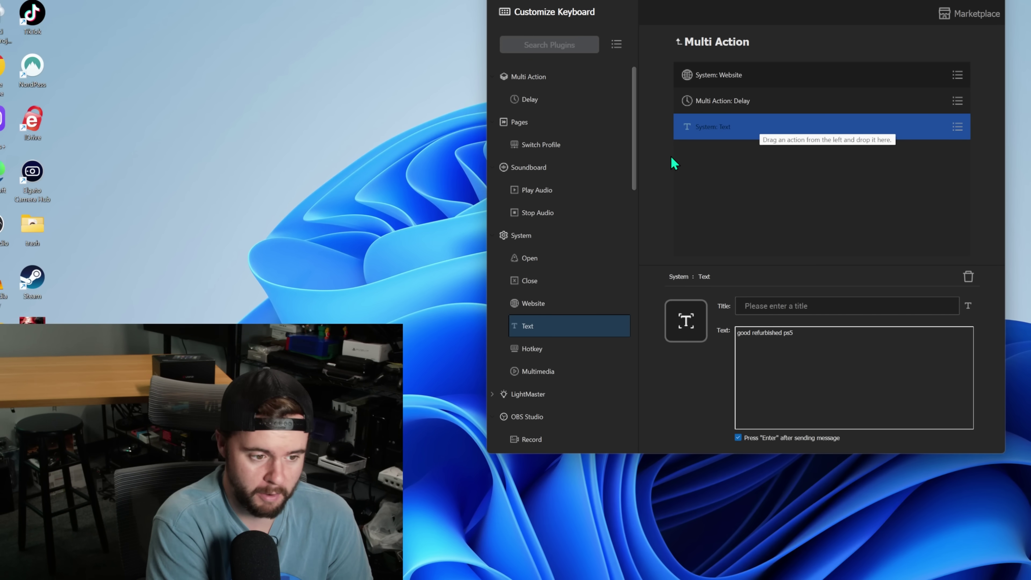
left_click(678, 41)
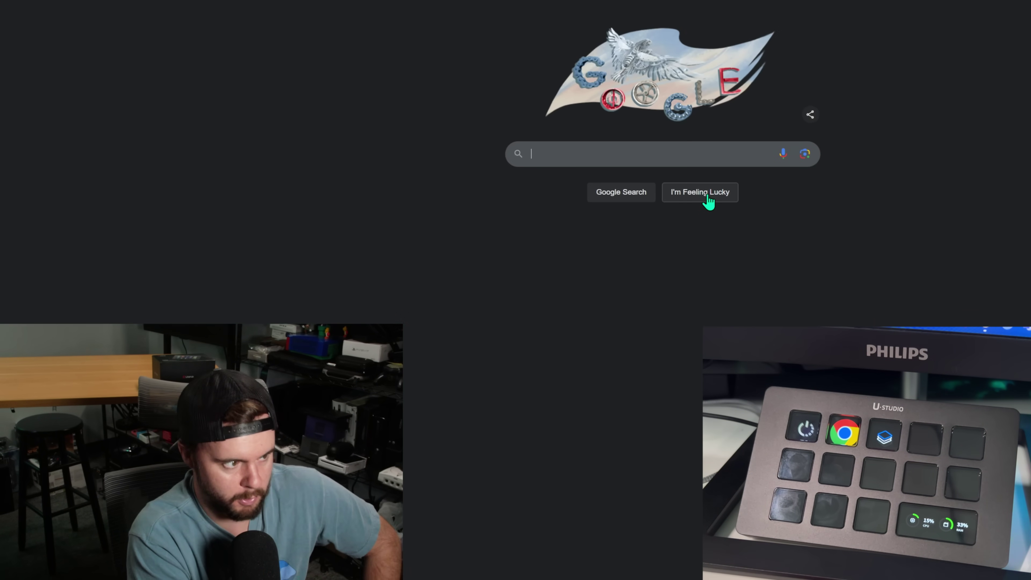
Run the multi-action key to search Google for refurbished PS5 consoles.
left_click(708, 201)
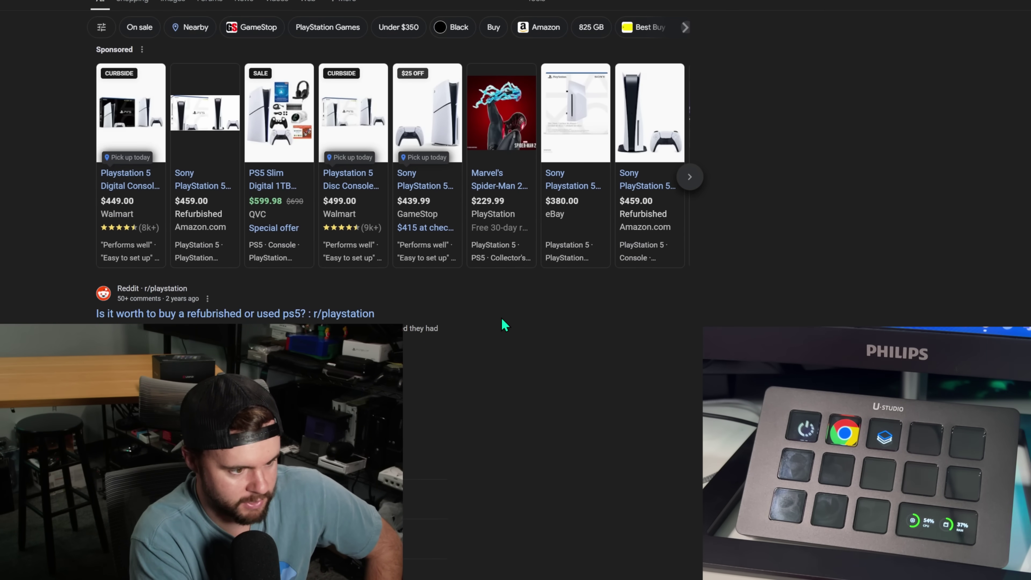
mouse_move(118, 192)
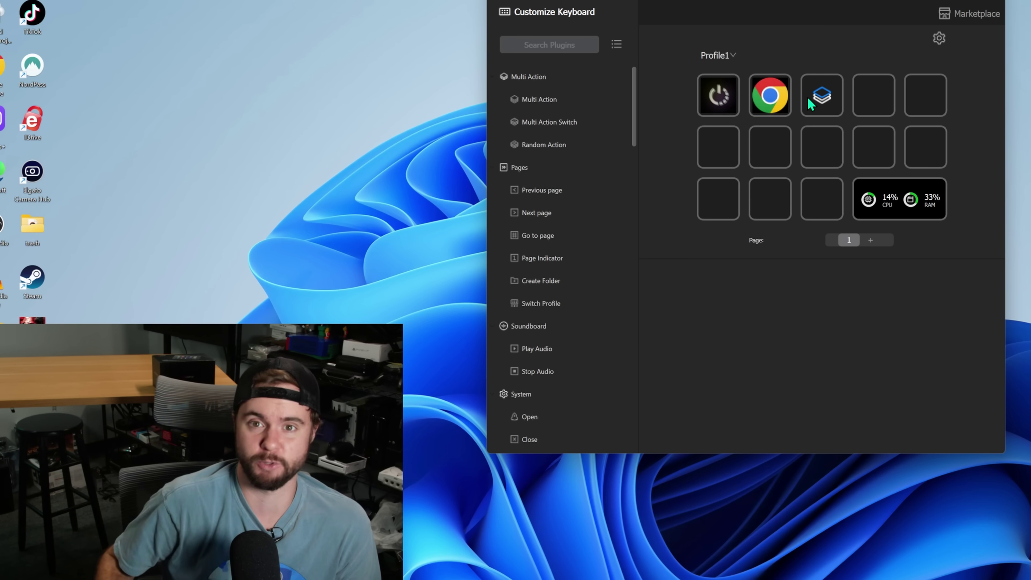
Place the Analog Clock plugin on an empty second-row key of Profile1.
scroll(627, 233, "down", 15)
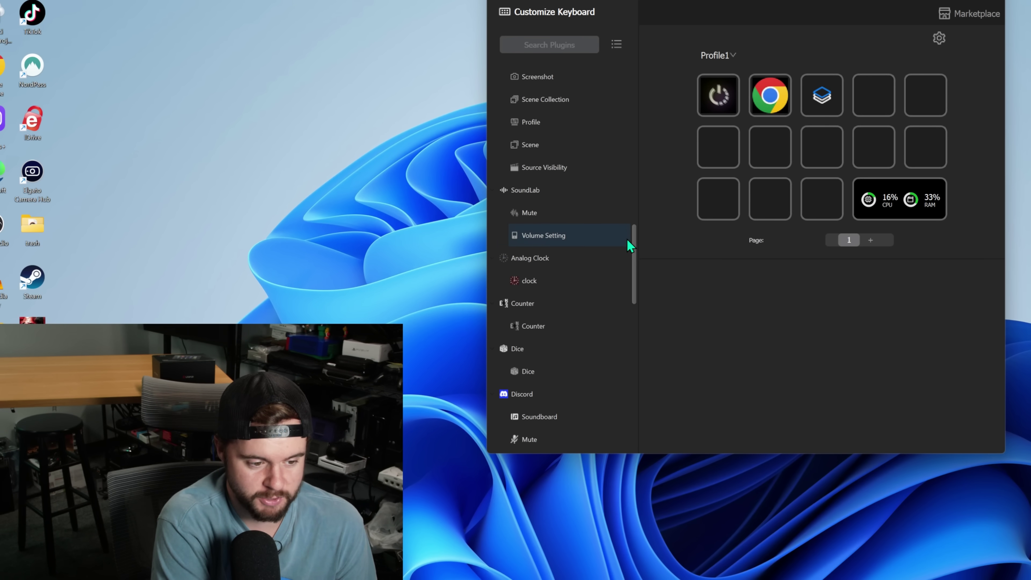
scroll(627, 244, "down", 1)
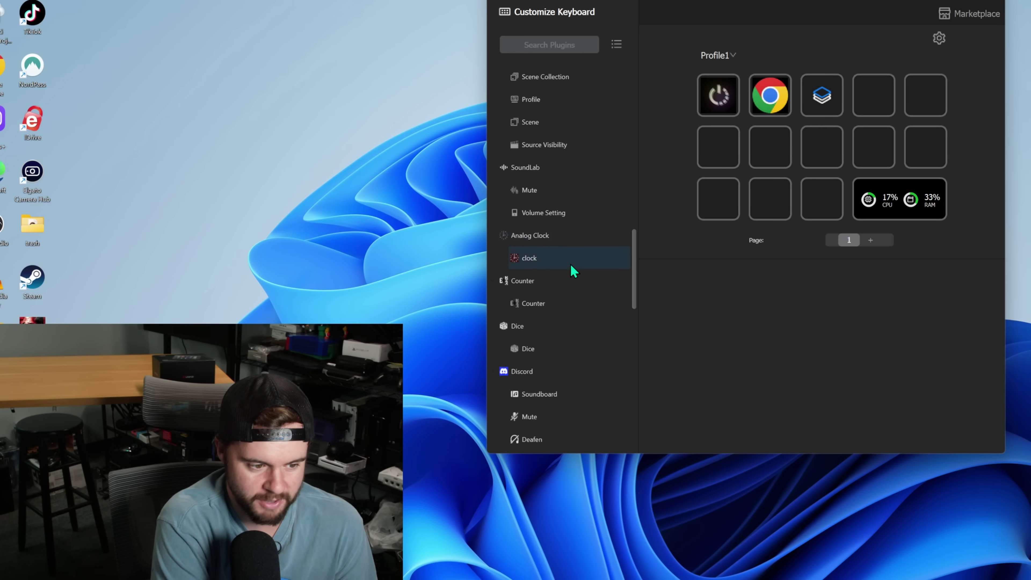
left_click_drag(552, 268, 821, 147)
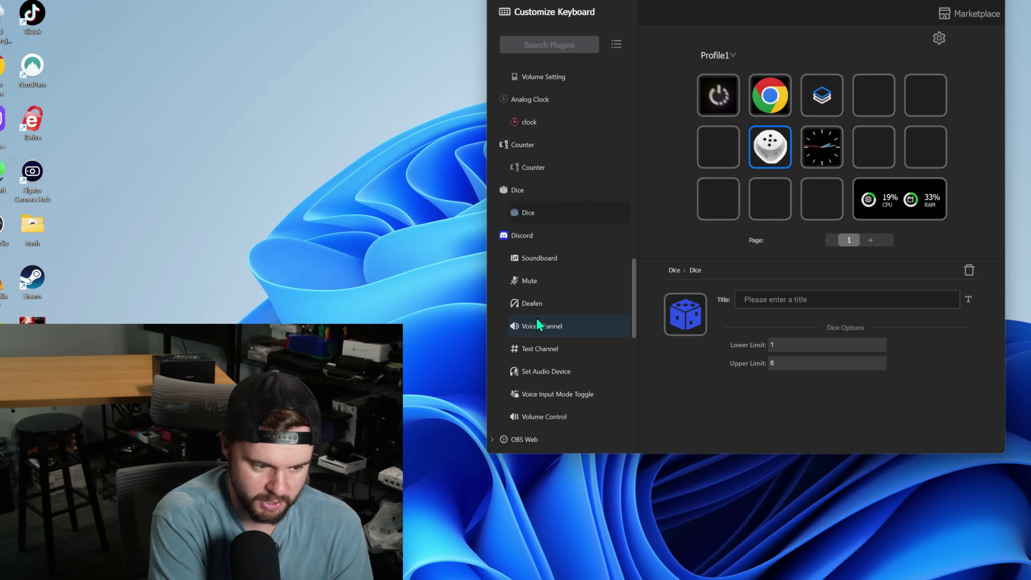
scroll(547, 270, "down", 5)
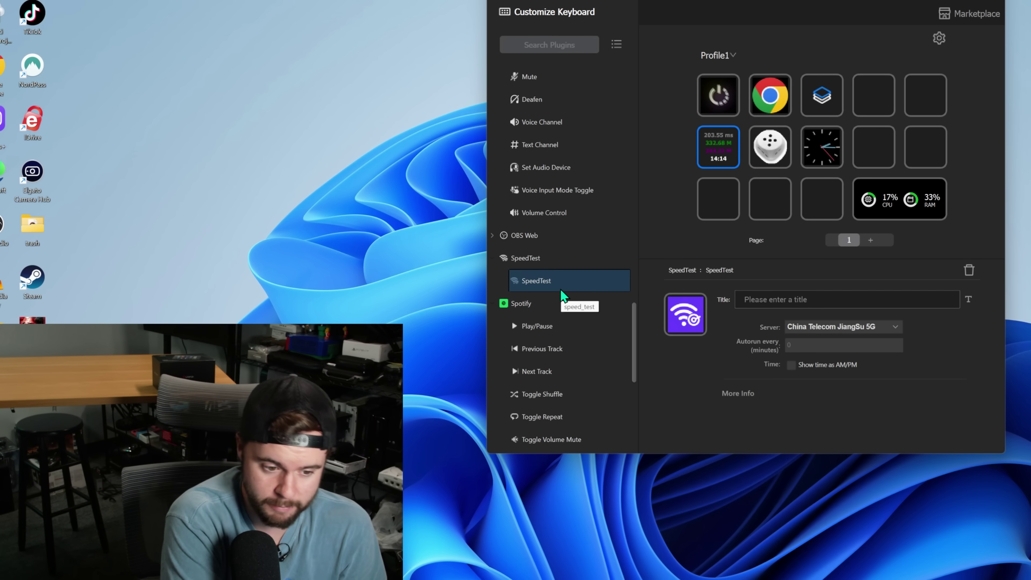
scroll(556, 276, "up", 15)
scroll(559, 260, "down", 15)
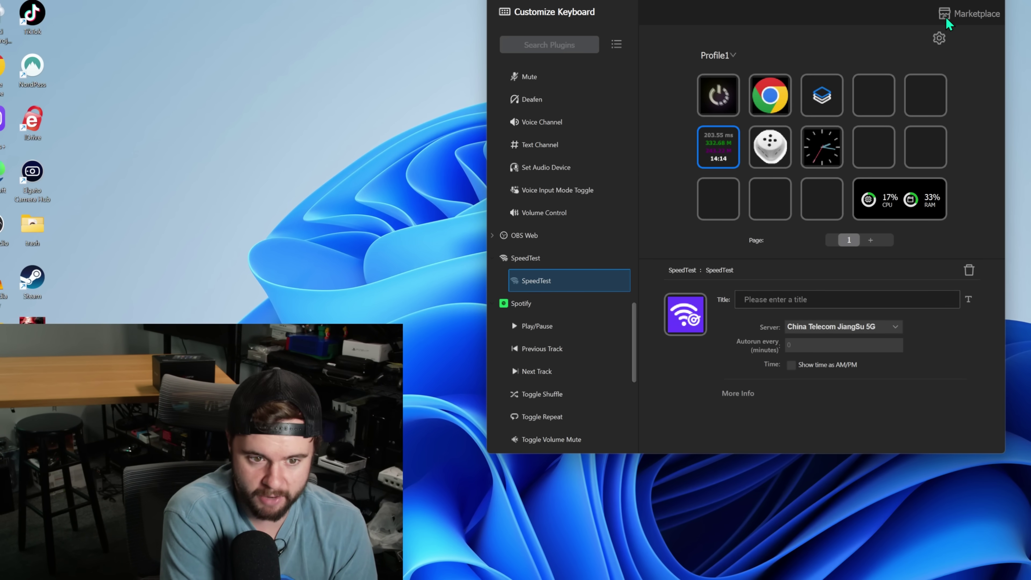
Open the Marketplace and scroll through its Plugins grid.
left_click(972, 16)
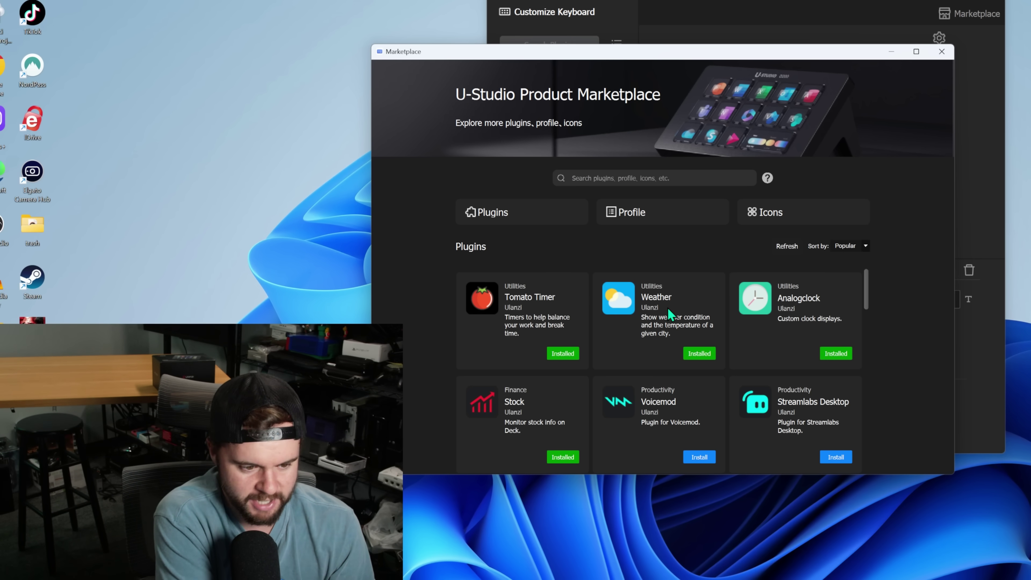
scroll(786, 336, "down", 2)
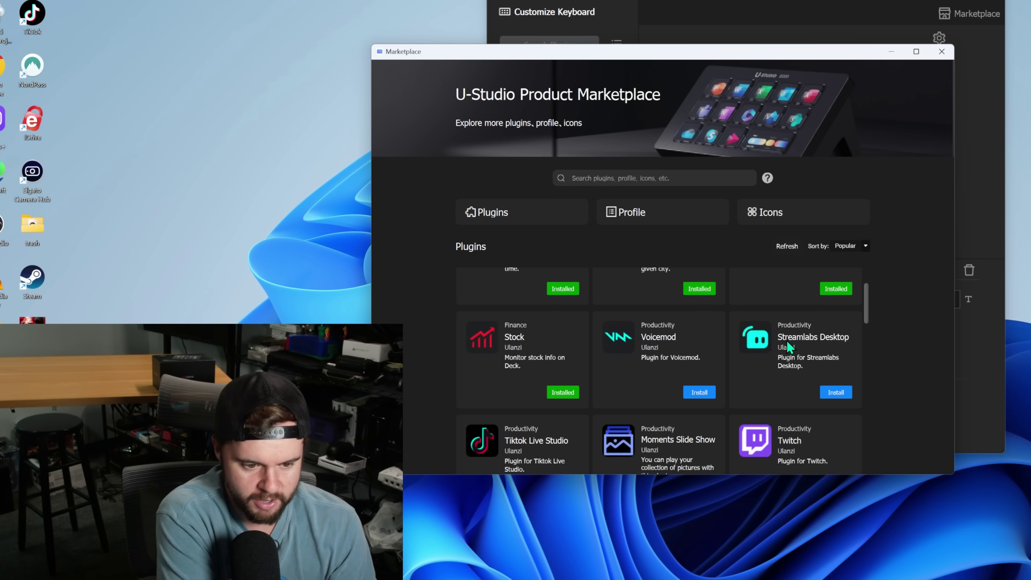
scroll(804, 341, "down", 2)
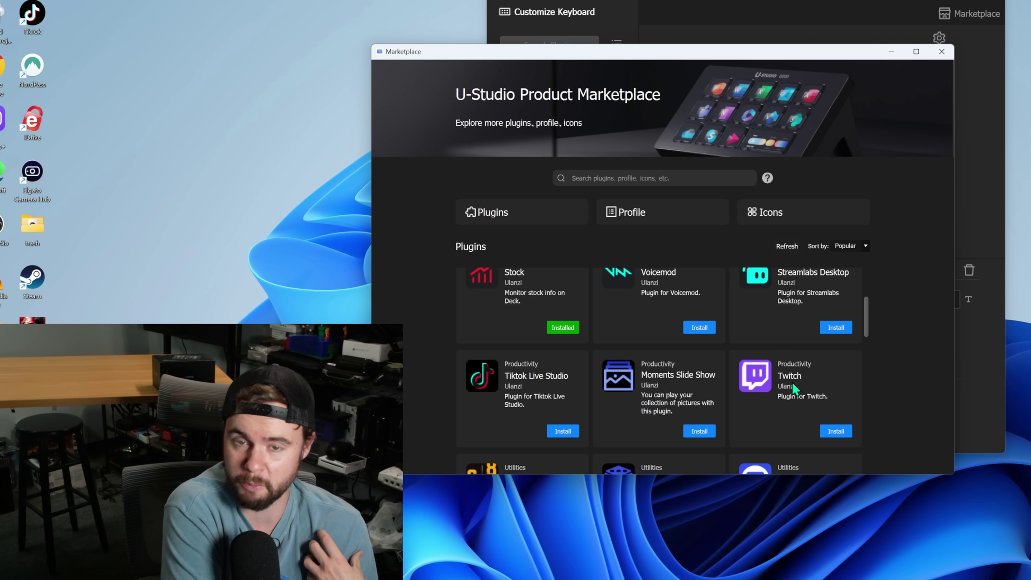
scroll(792, 383, "down", 1)
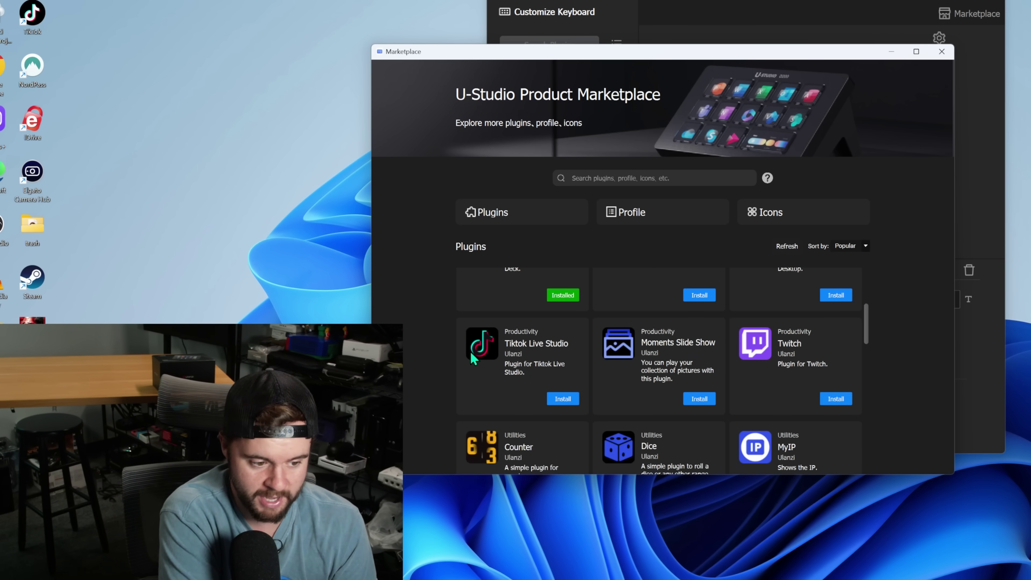
scroll(568, 348, "down", 8)
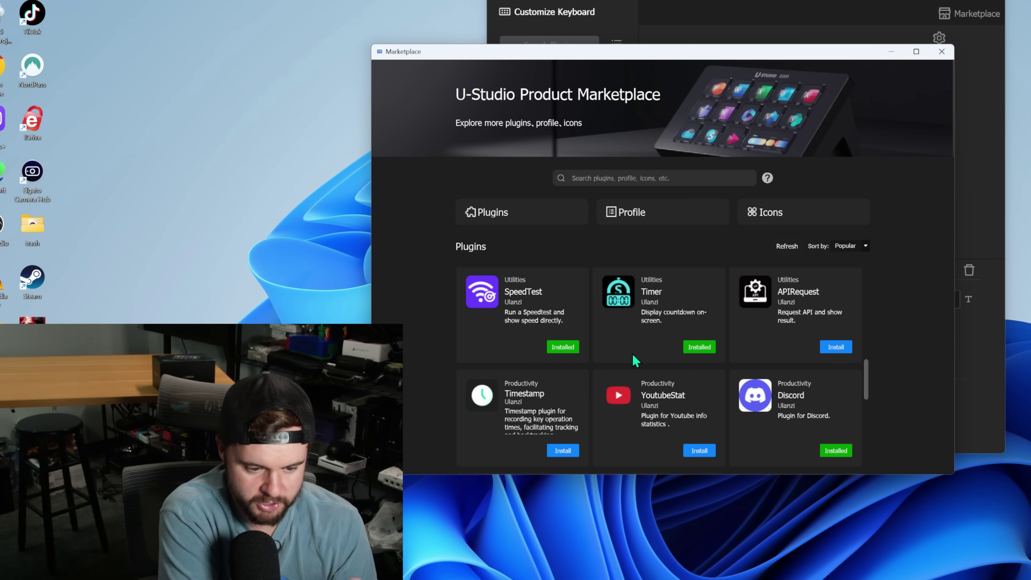
scroll(636, 361, "down", 1)
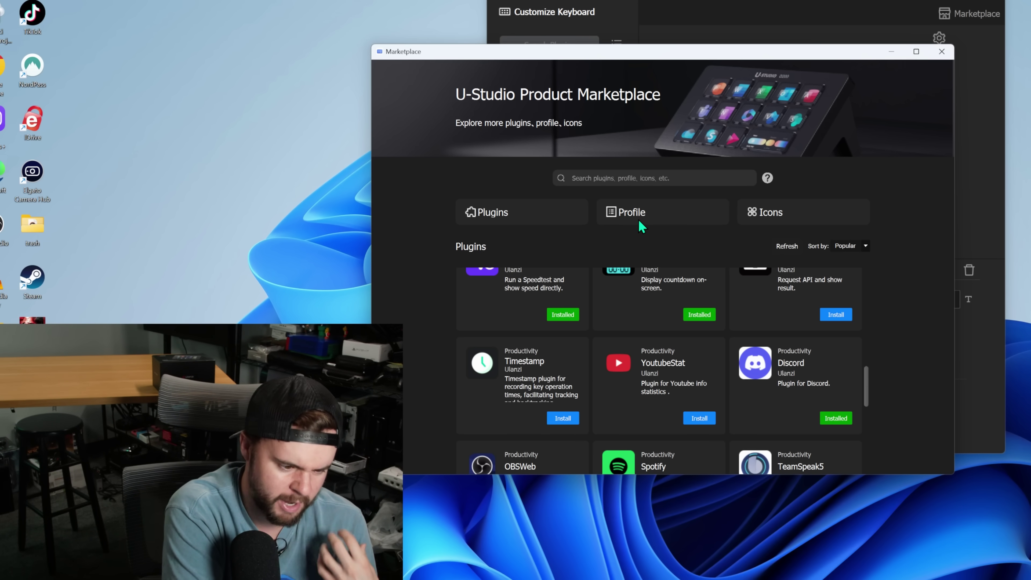
scroll(607, 346, "down", 1)
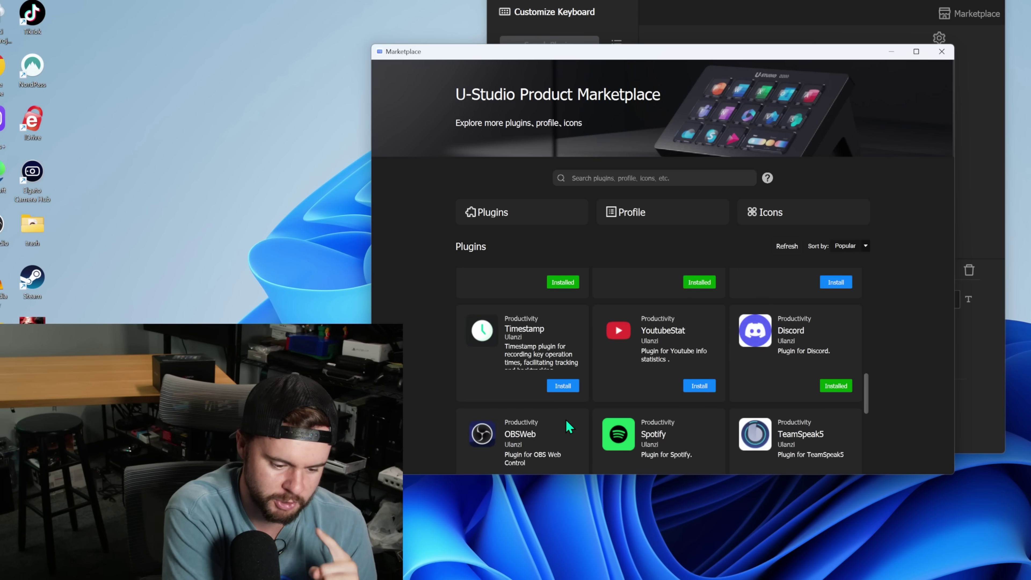
scroll(570, 423, "up", 2)
Browse the marketplace's downloadable profiles, then its Icons packs.
left_click(634, 211)
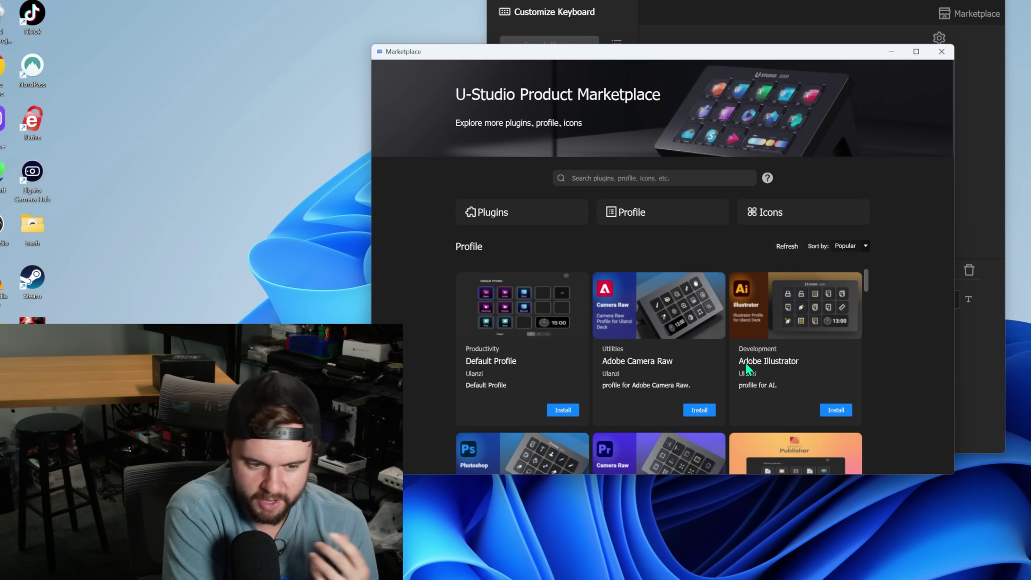
scroll(771, 363, "down", 4)
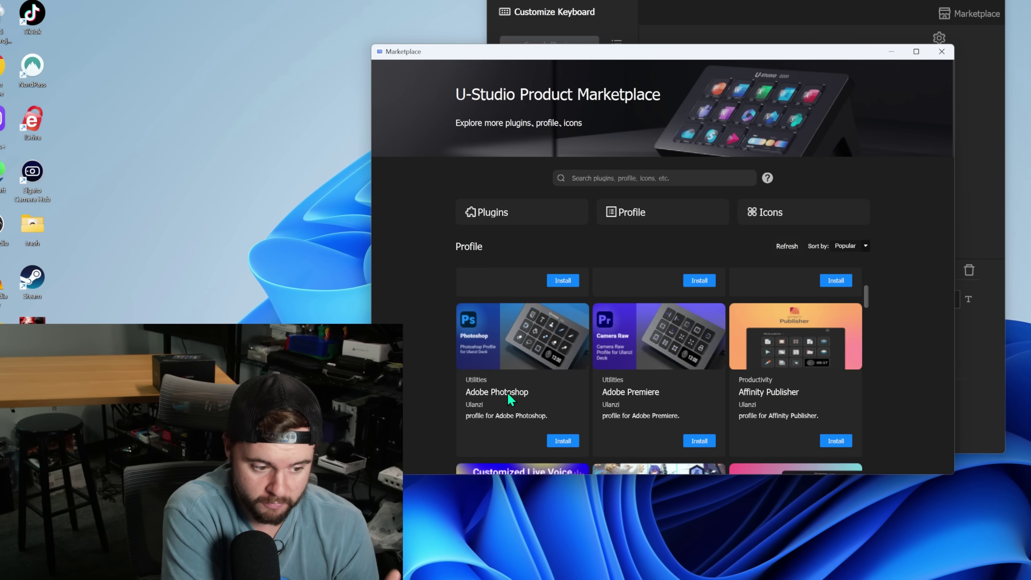
scroll(506, 400, "down", 1)
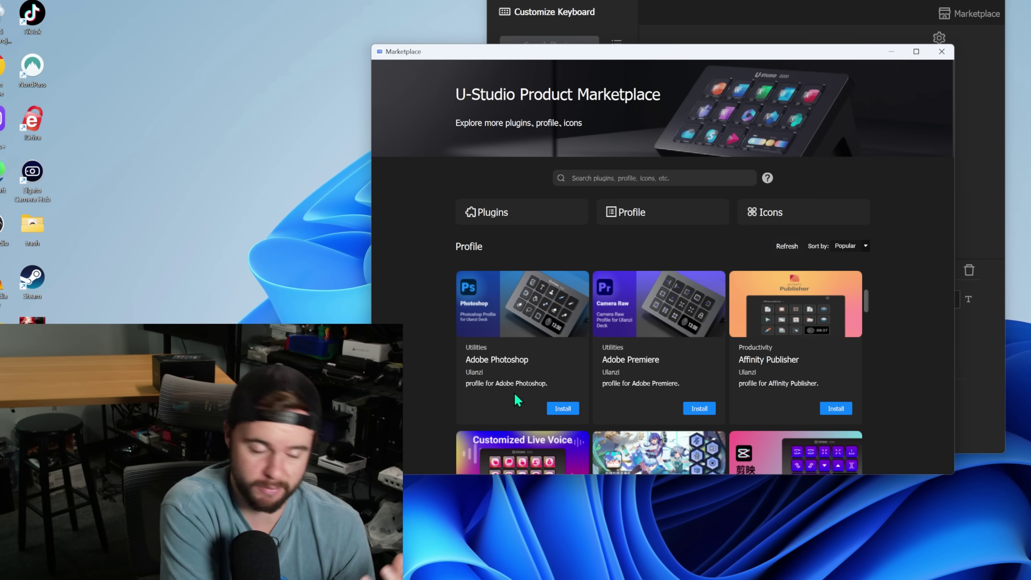
scroll(515, 395, "down", 8)
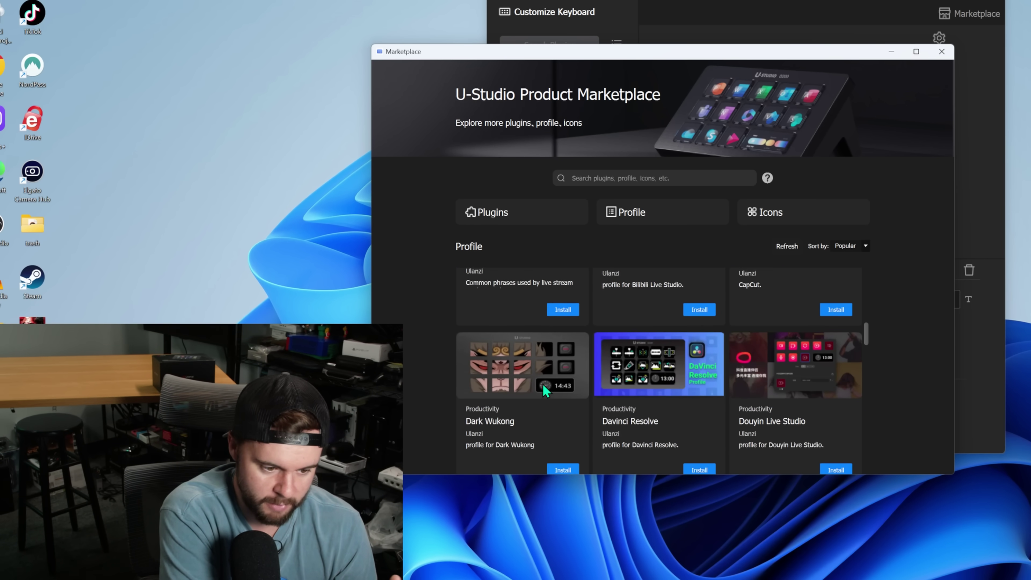
scroll(546, 390, "down", 2)
scroll(700, 394, "down", 10)
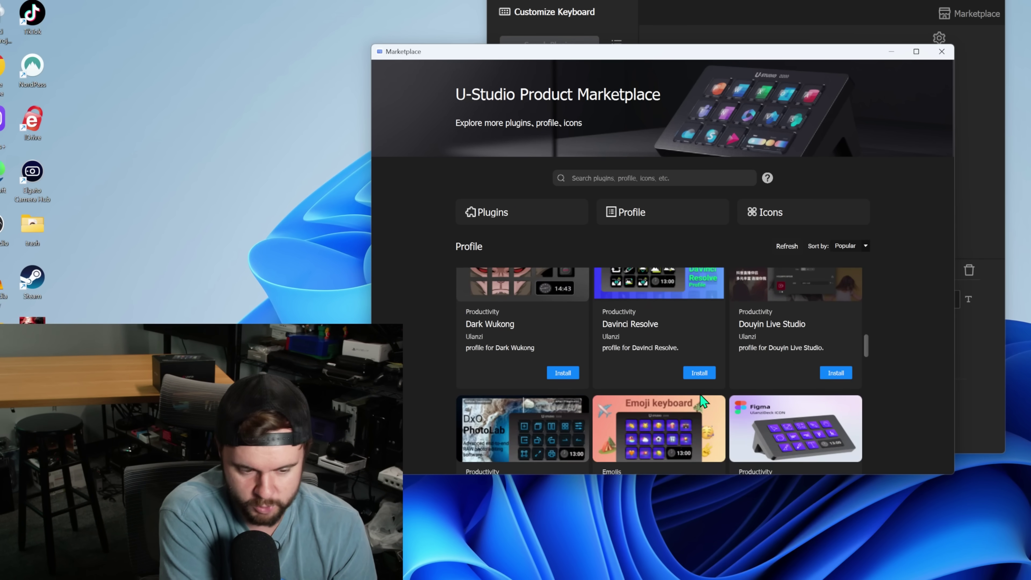
scroll(696, 400, "down", 1)
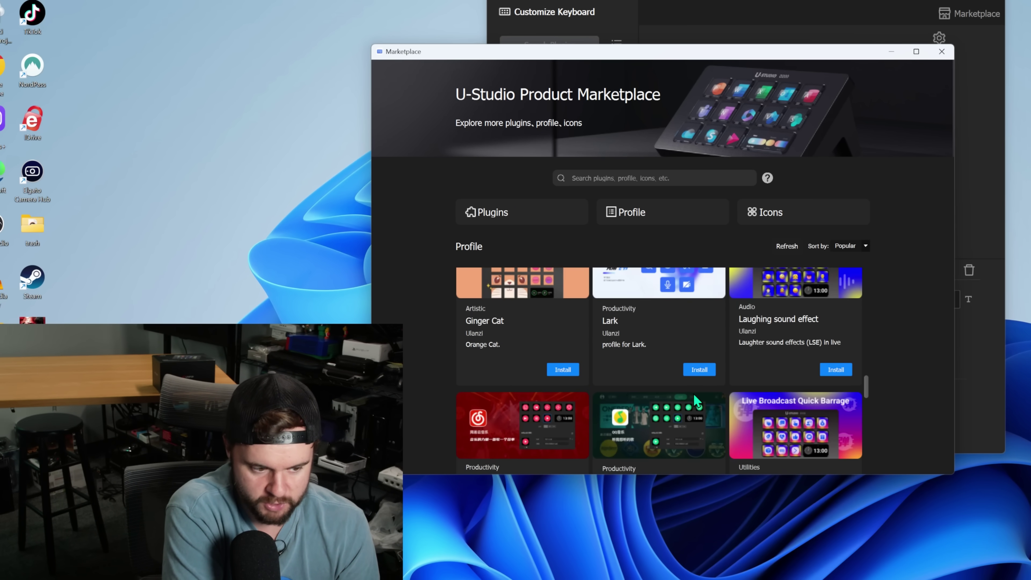
scroll(686, 393, "up", 4)
left_click(771, 215)
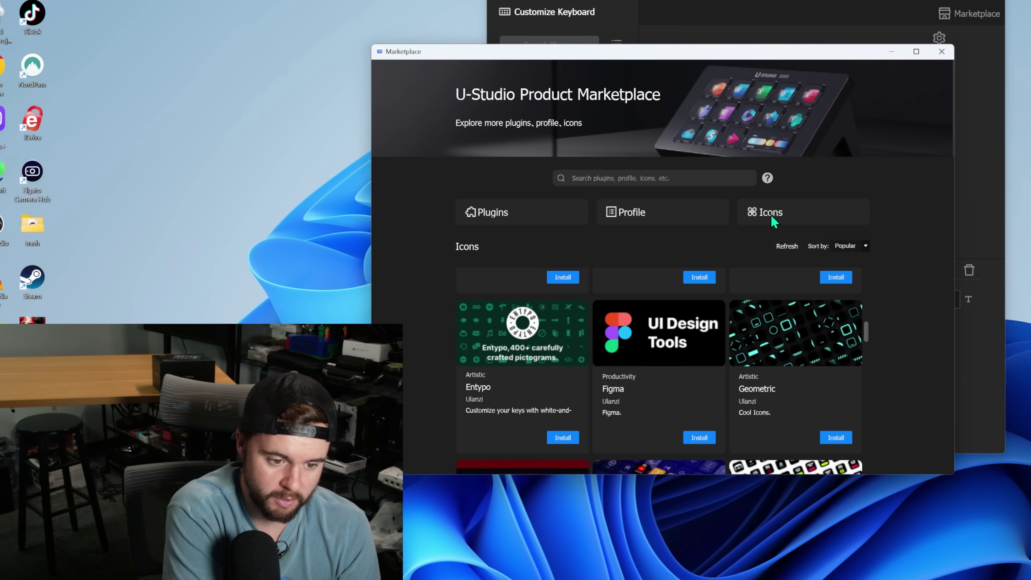
scroll(728, 315, "up", 10)
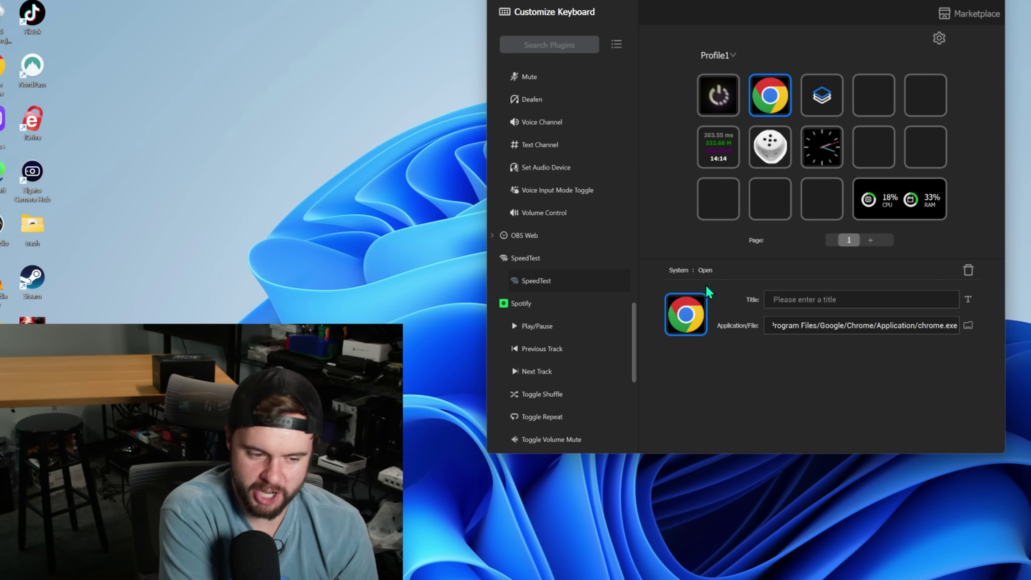
Give the Chrome key the Anaglyph 'App - Chrome.png' icon, found by searching 'chrome'.
left_click(685, 319)
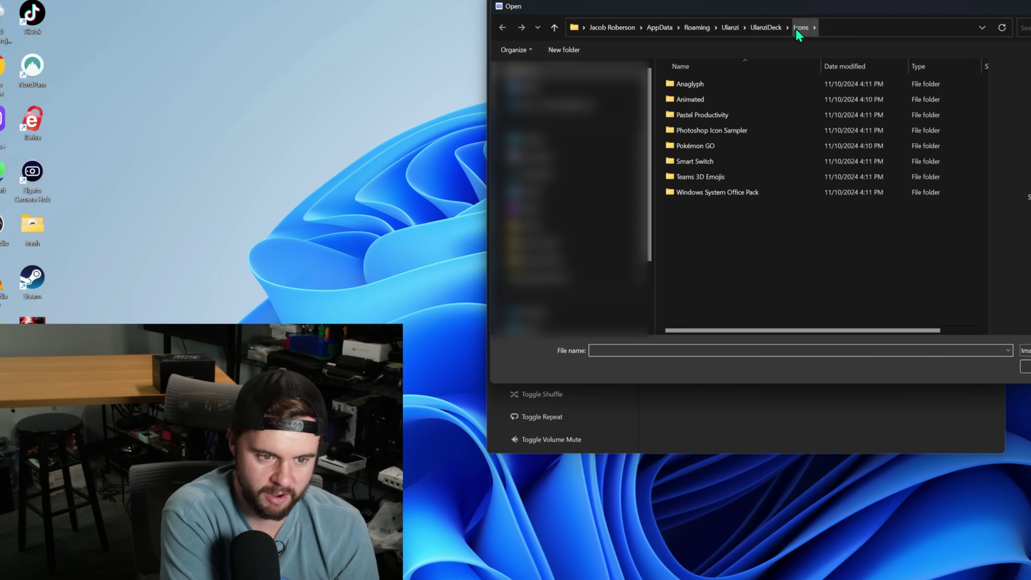
double_click(696, 89)
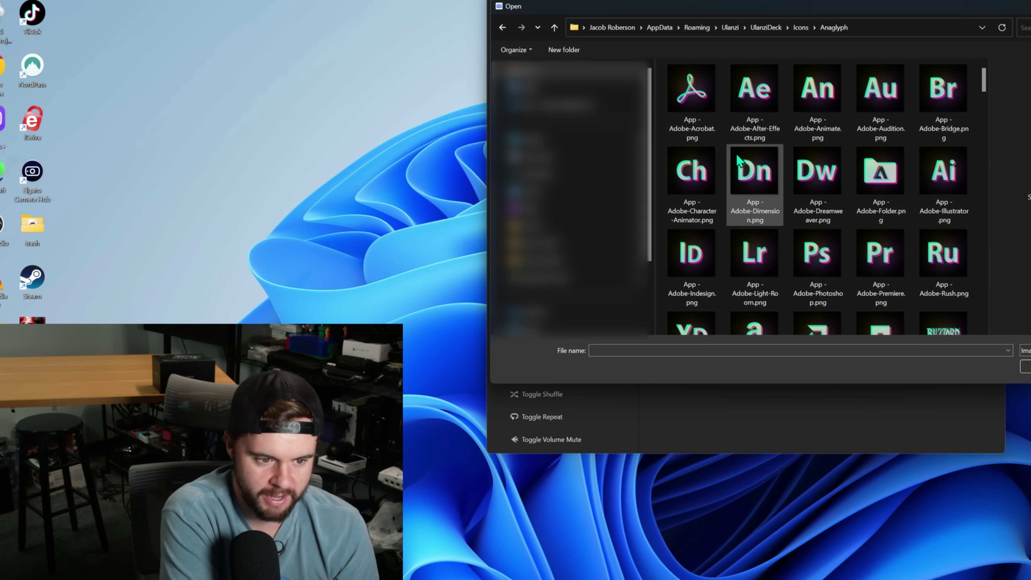
scroll(794, 166, "down", 5)
scroll(875, 167, "up", 5)
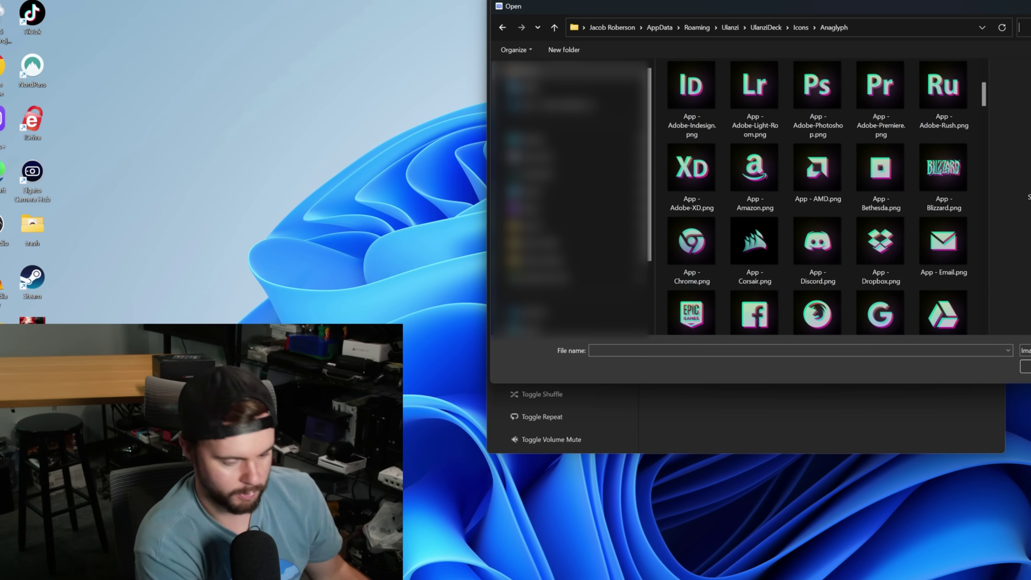
type("chrome")
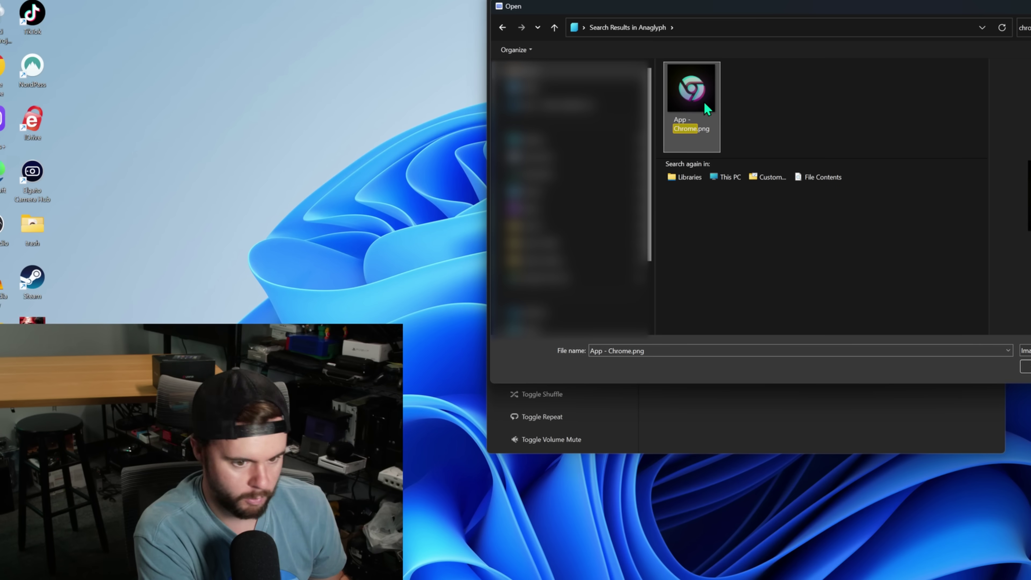
double_click(705, 106)
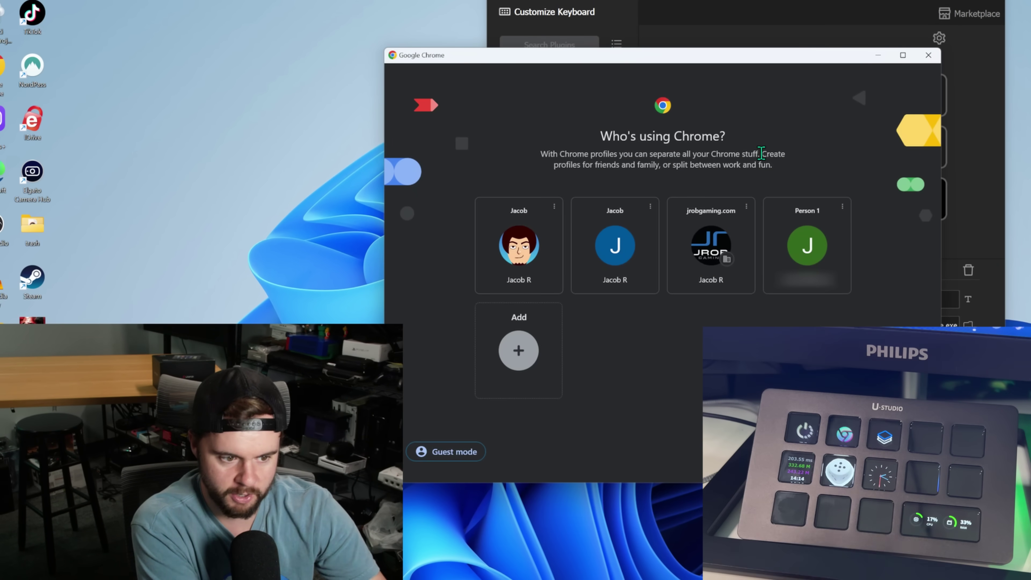
left_click(928, 55)
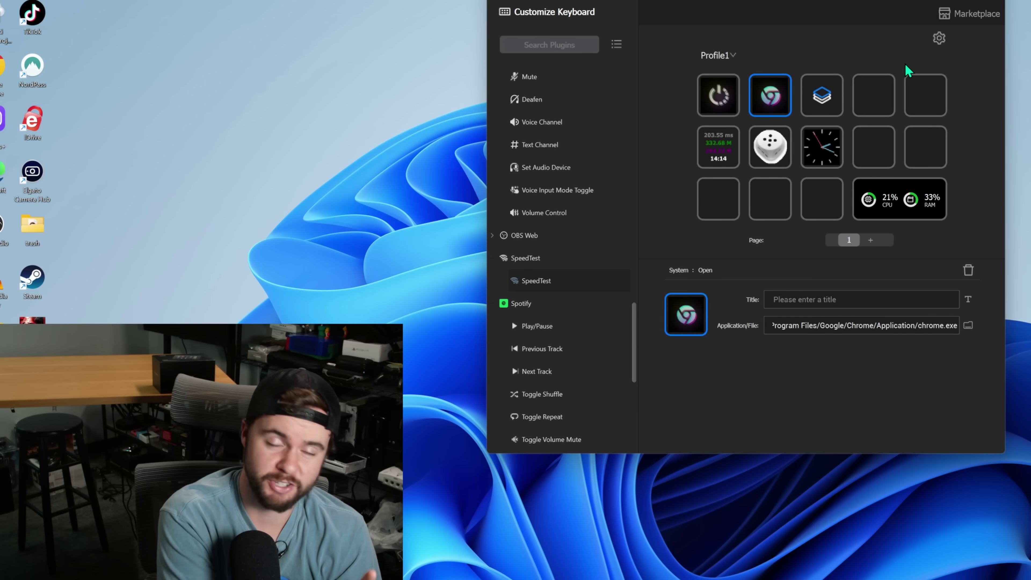
In Preferences, adjust the deck's Brightness slider on the Device tab.
left_click(939, 38)
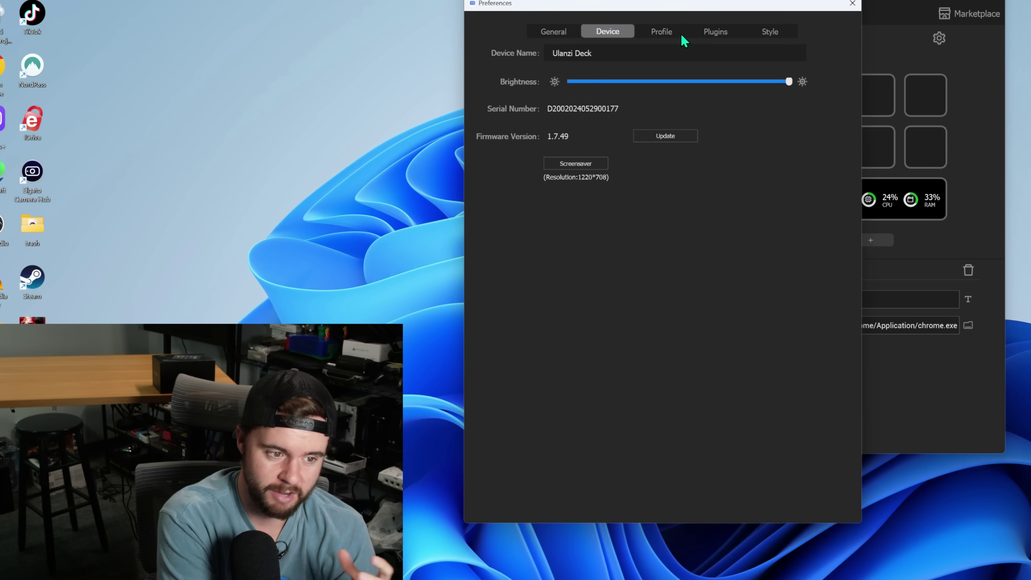
left_click_drag(778, 82, 606, 86)
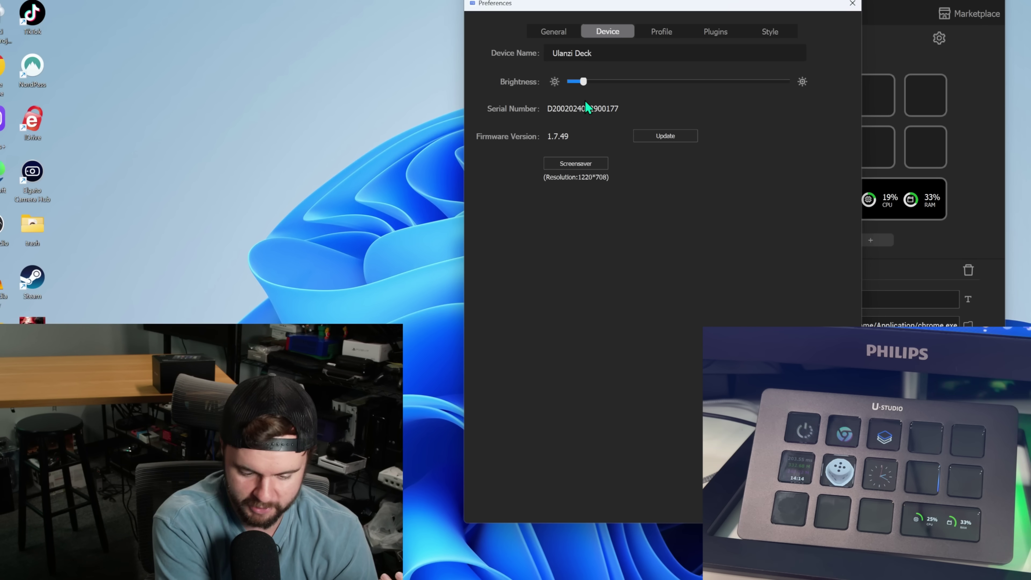
left_click_drag(585, 102, 668, 102)
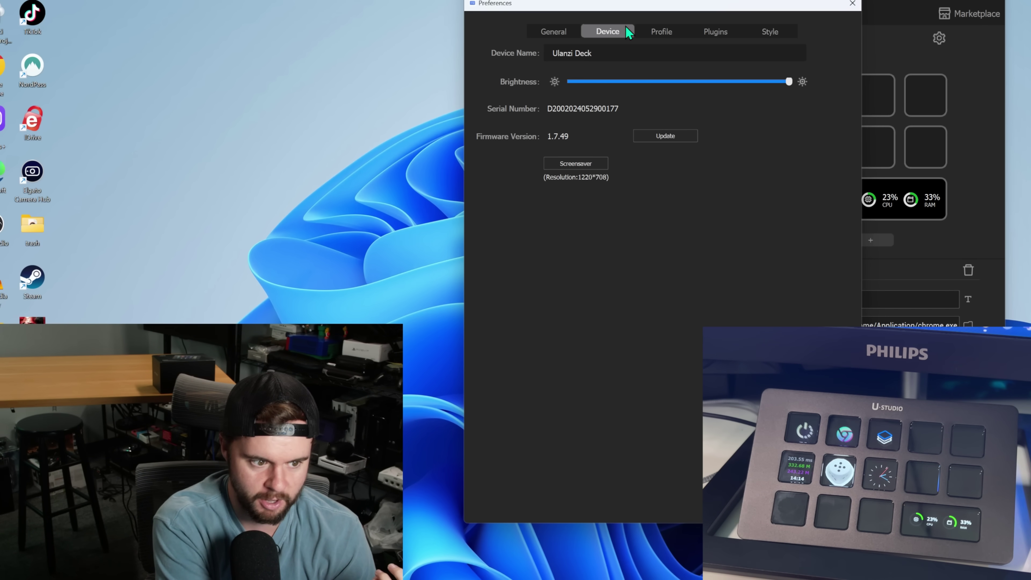
Review the installed plugins, including Discord's details, and the global font style settings.
left_click(721, 29)
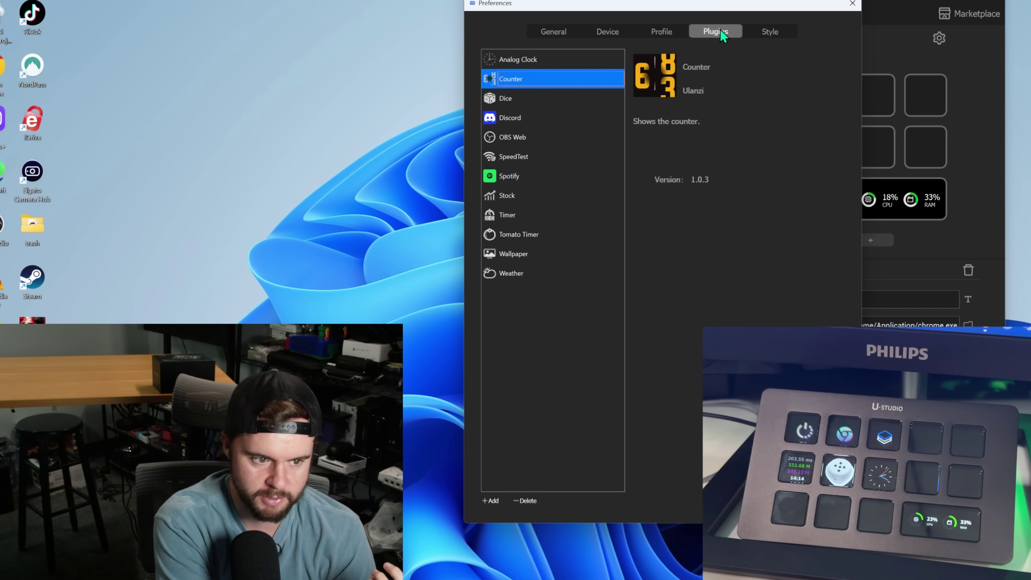
left_click(570, 116)
left_click(772, 27)
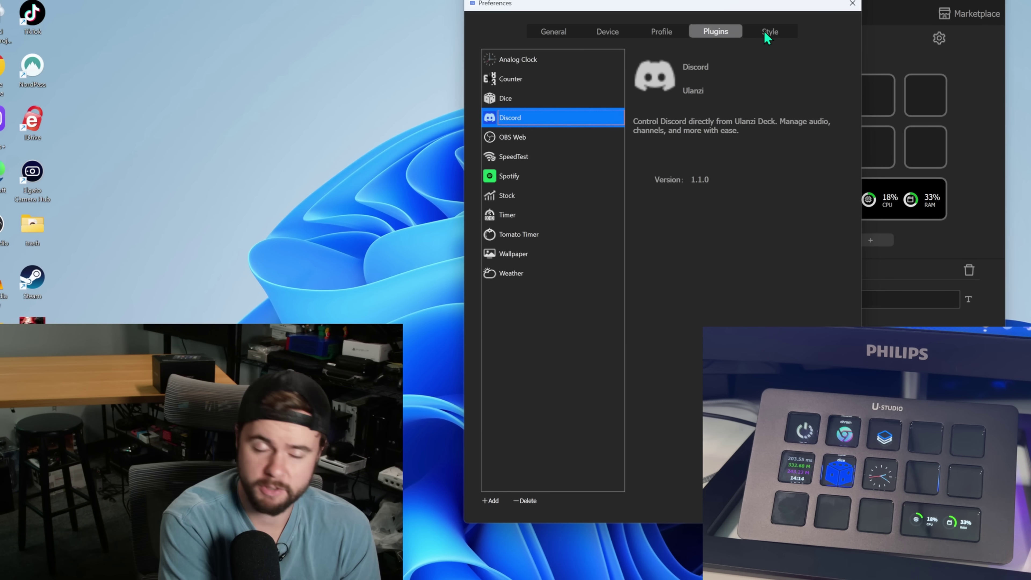
left_click(765, 31)
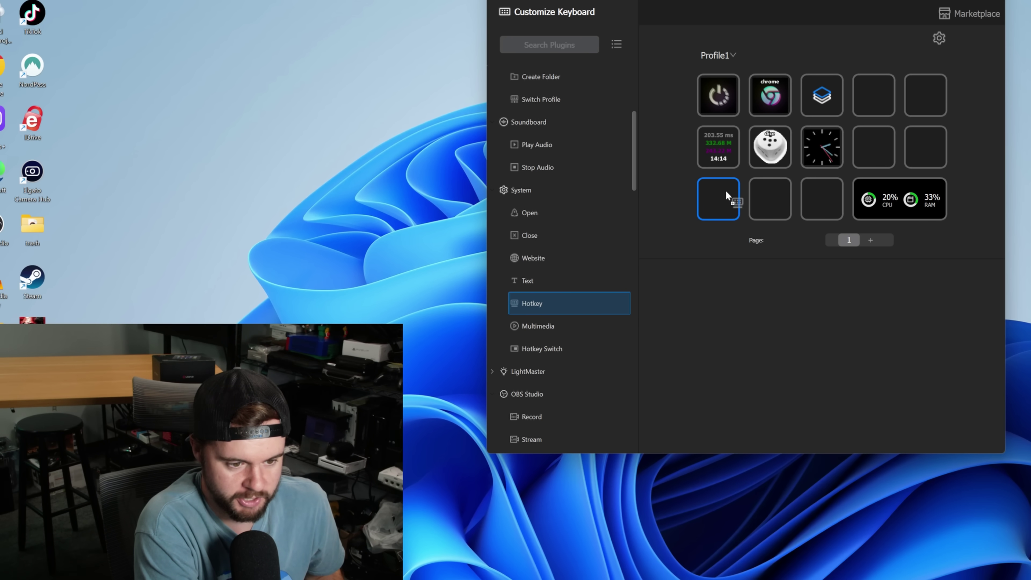
Place a System Hotkey action on the empty bottom-left key and record Ctrl+C as its shortcut.
left_click_drag(727, 196, 727, 198)
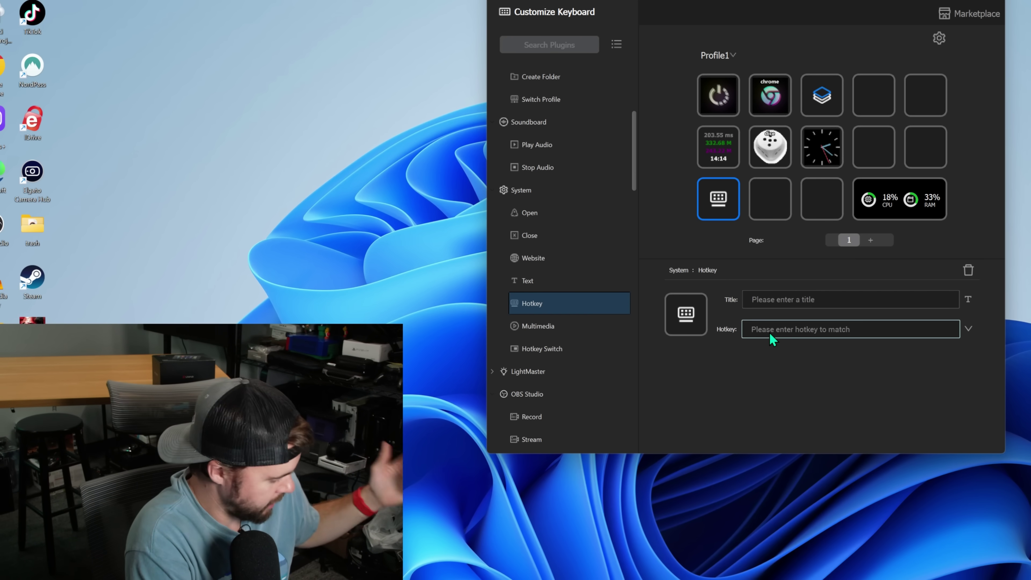
key("ctrl")
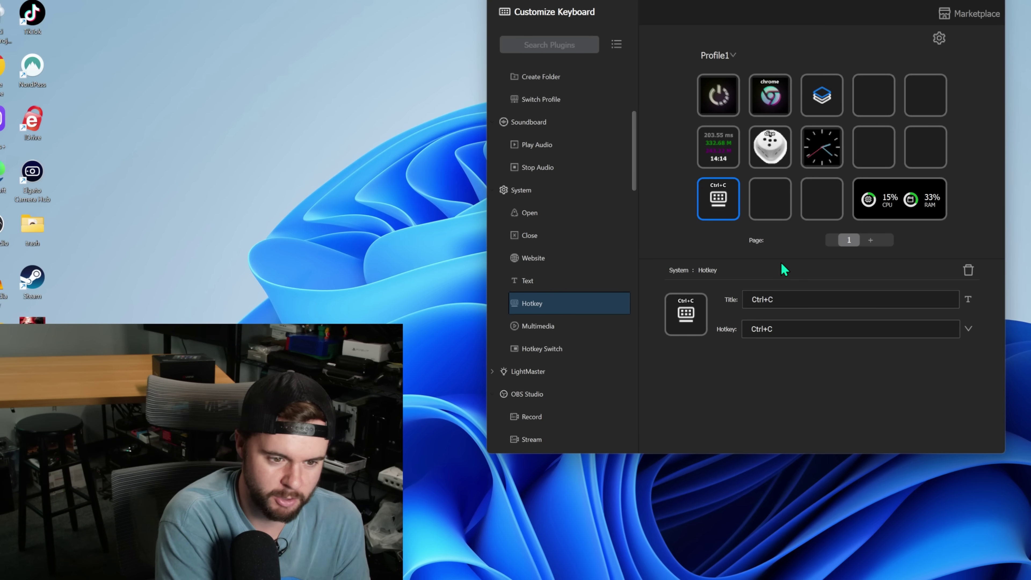
Switch the deck from Profile1 to the Default profile.
left_click(726, 61)
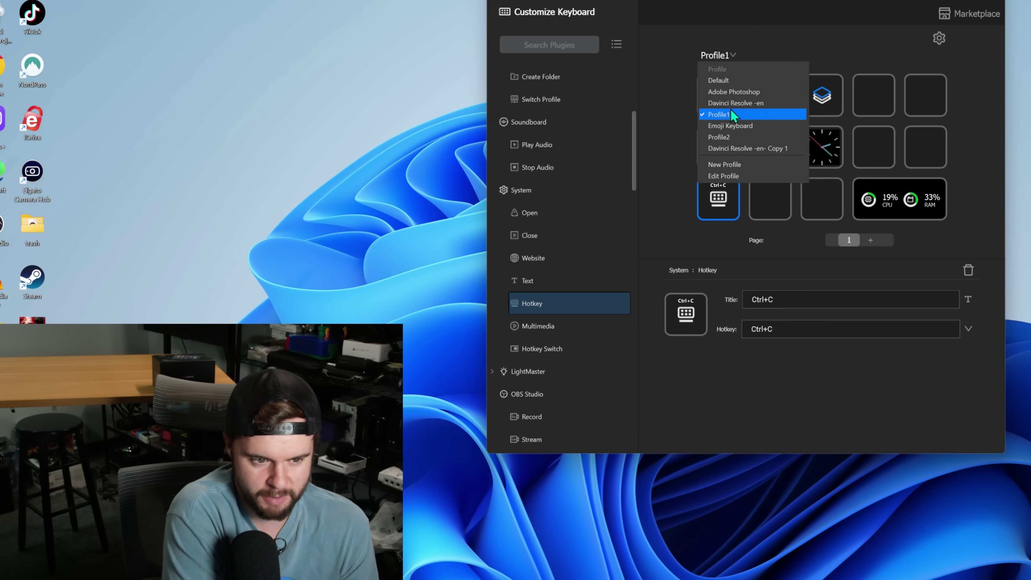
left_click(726, 83)
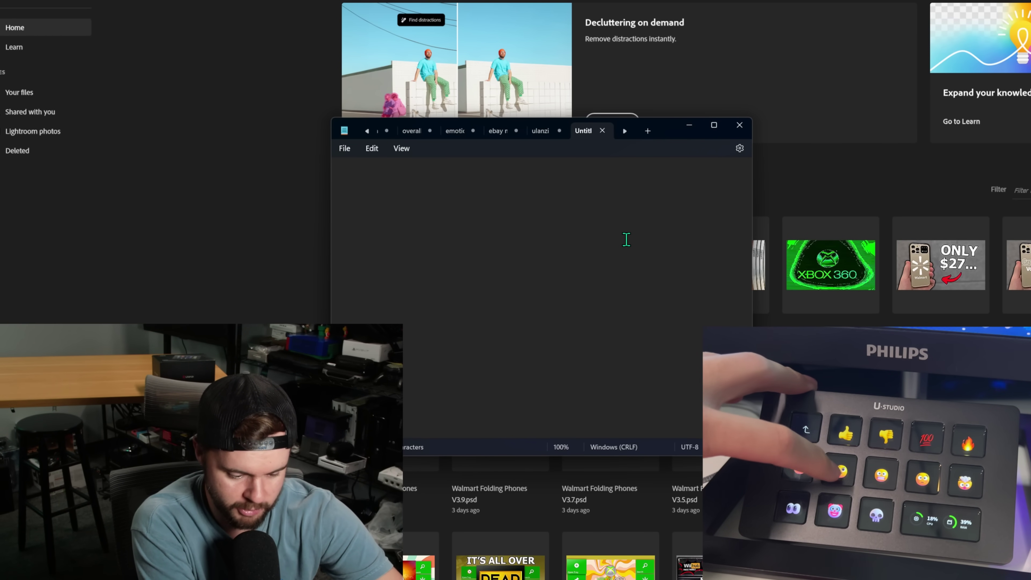
Enter the 🤔😳👎 emoji into Notepad's Untitled tab with the deck's emoji keys.
type("🤔😳👎")
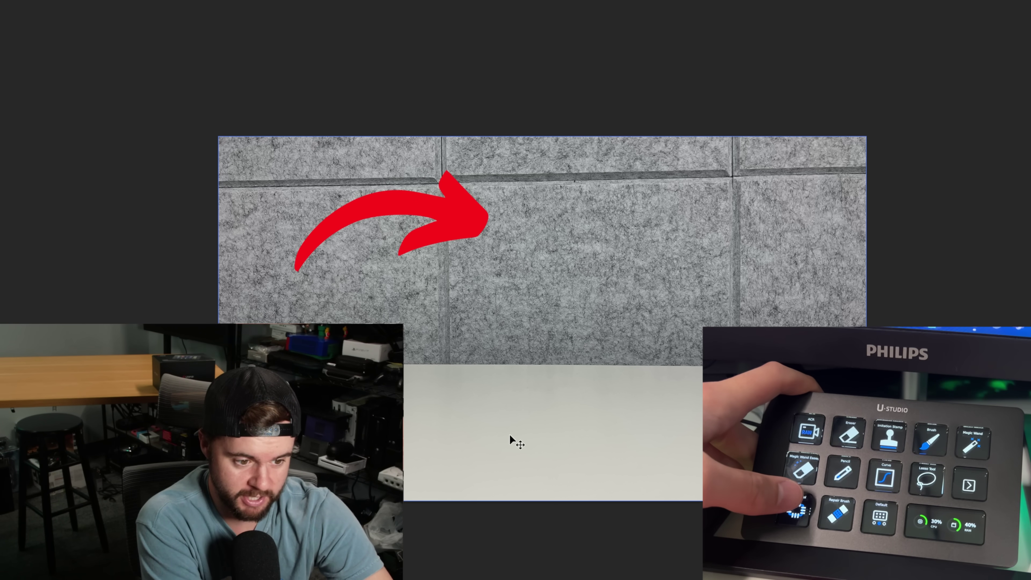
Switch to the painting tool and confirm rasterizing the smart object.
key("j")
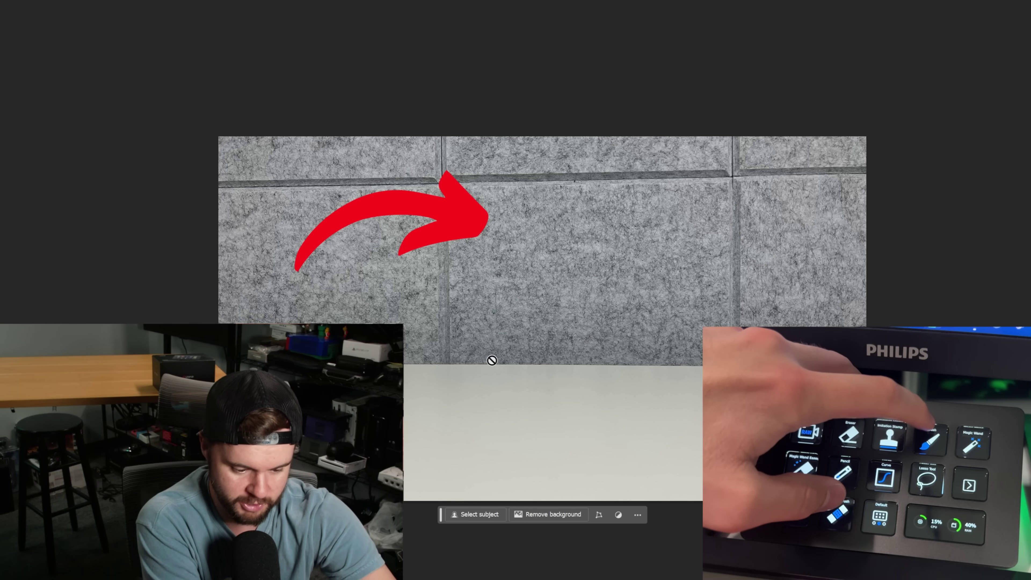
left_click(669, 247)
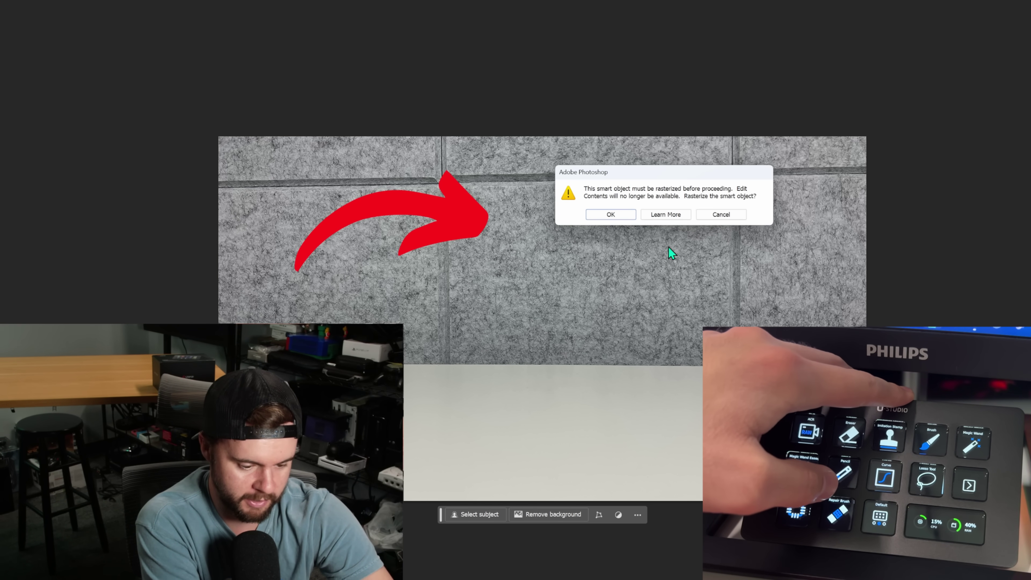
left_click(623, 216)
Paint red squiggles over the lower image, using a thinner brush for the final stroke.
mouse_move(553, 309)
left_mouse_down()
mouse_move(603, 365)
mouse_move(714, 359)
mouse_move(682, 427)
left_mouse_up()
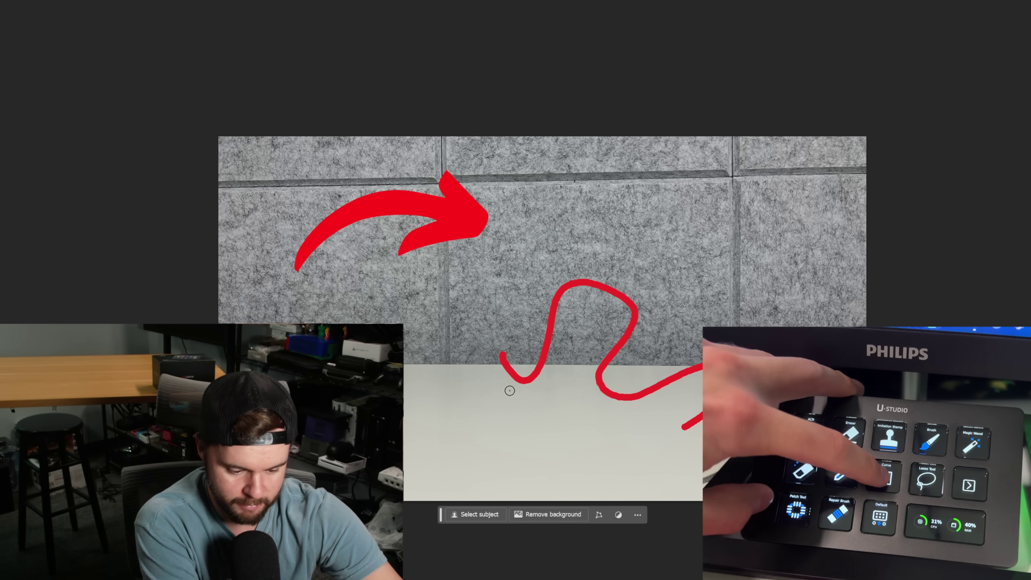
mouse_move(426, 393)
left_mouse_down()
mouse_move(406, 339)
mouse_move(482, 422)
left_mouse_up()
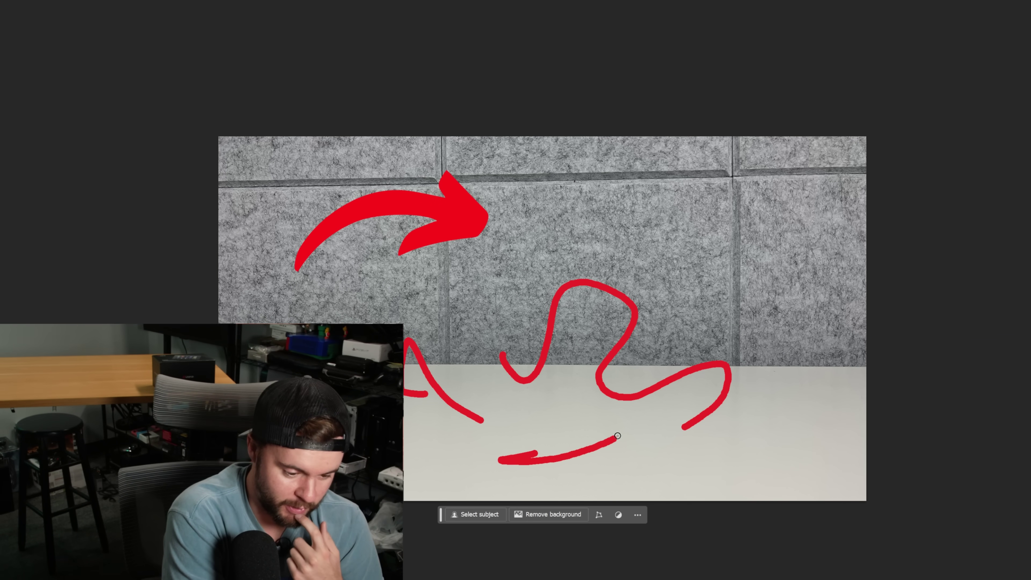
right_click(0, 105)
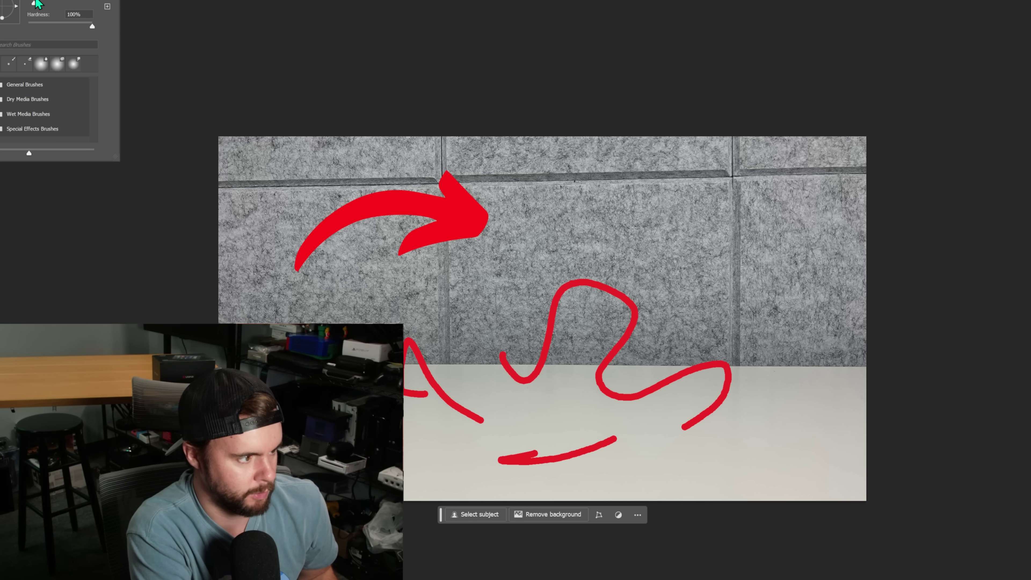
left_click_drag(413, 416, 520, 446)
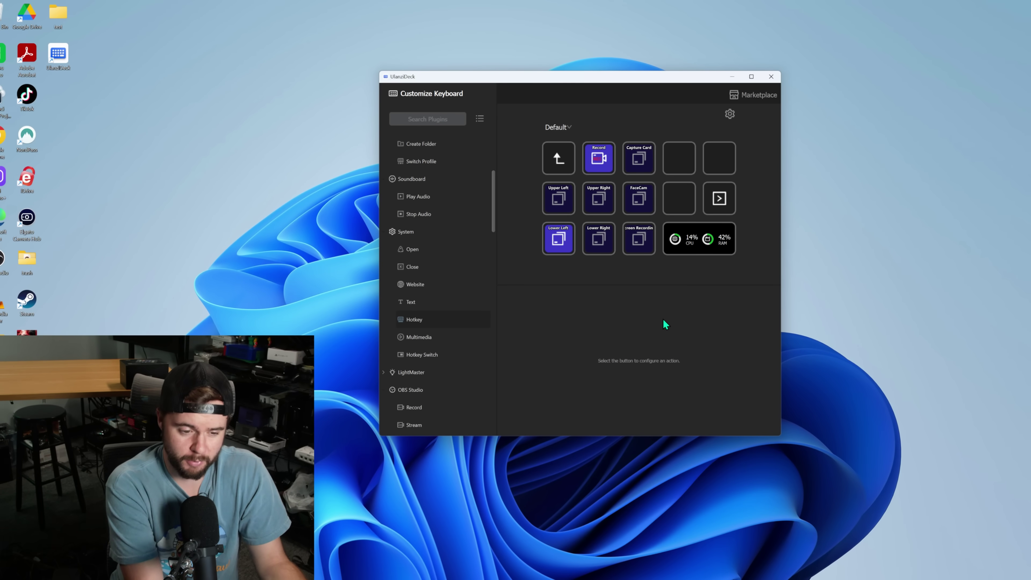
In OBS, cycle through the Upper Right, Upper Left and Lower Left facecam scenes, then minimize it.
left_click(580, 544)
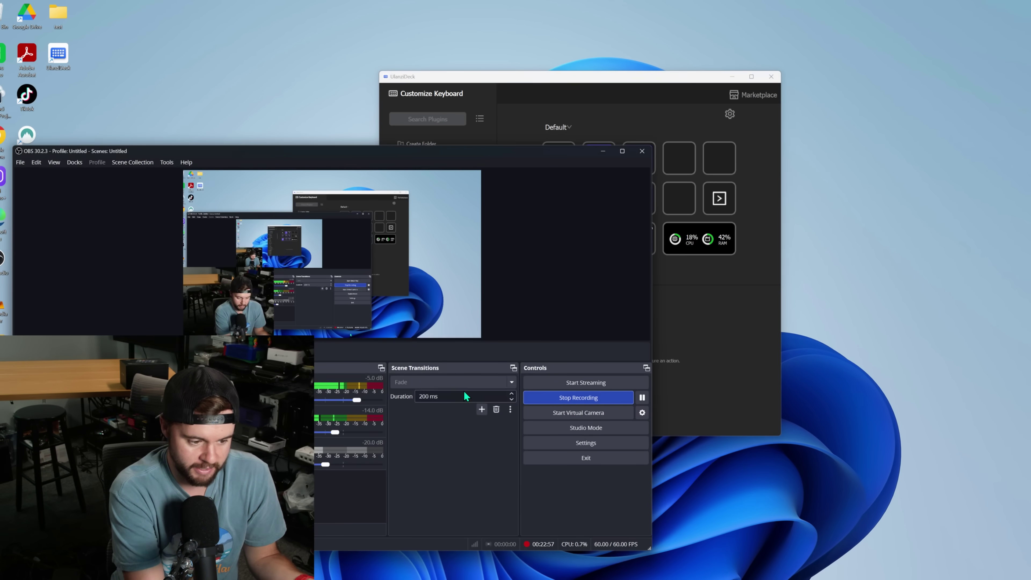
left_click(57, 443)
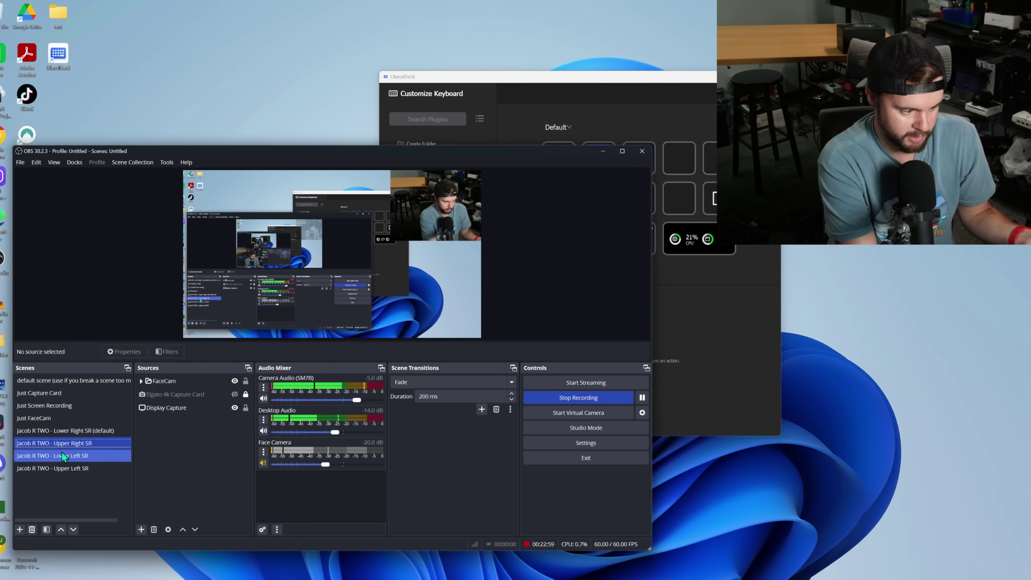
left_click(67, 468)
left_click(71, 455)
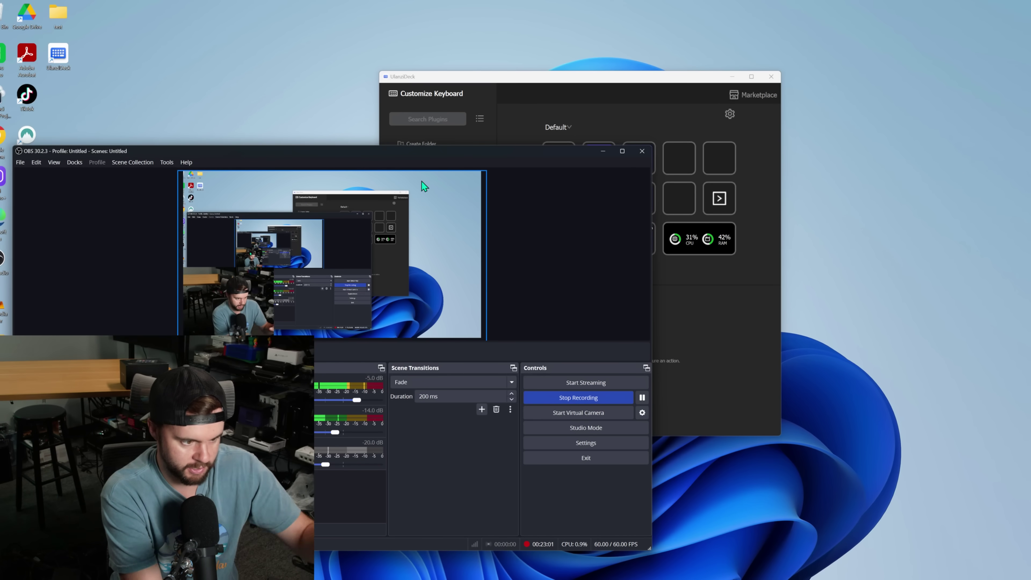
left_click(602, 150)
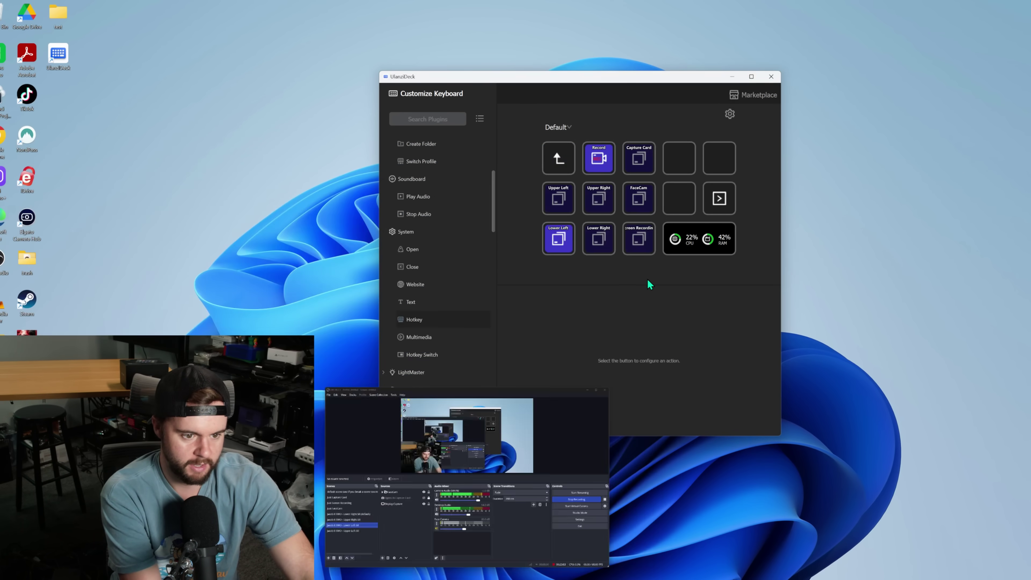